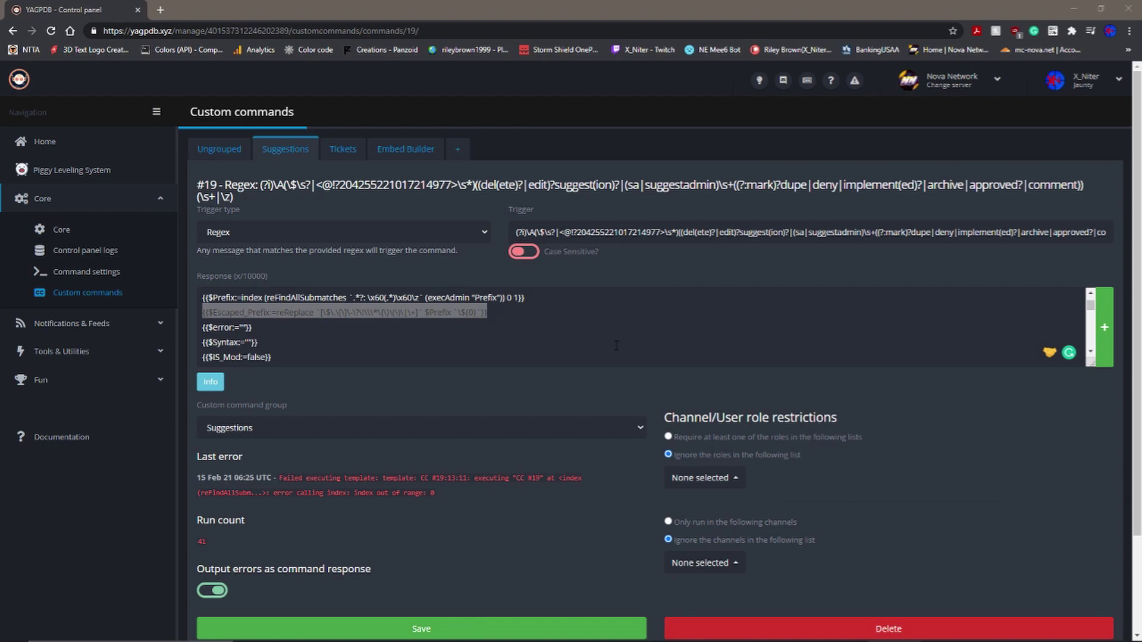
- Restore the maximized control panel window so the YouTube comments behind it show
{"action": "left_click_drag", "start_coordinate": [571, 9], "coordinate": [511, 109]}
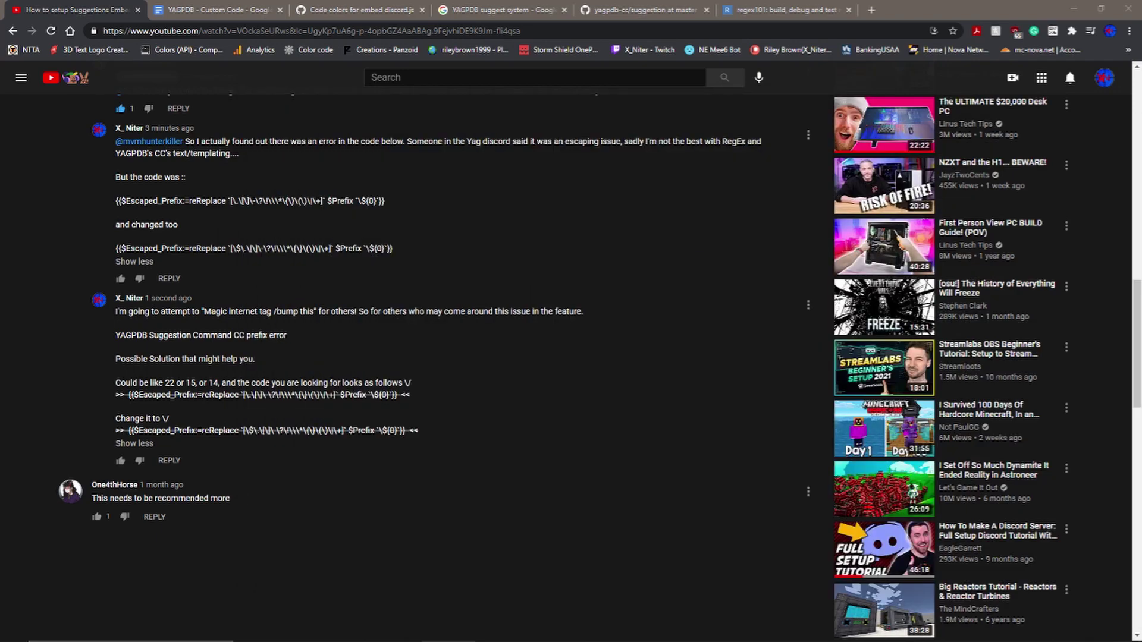
- Compare the yagpdb-cc suggestion page with the YouTube comment and select the Suggestion Systems heading
{"action": "left_click", "coordinate": [357, 10]}
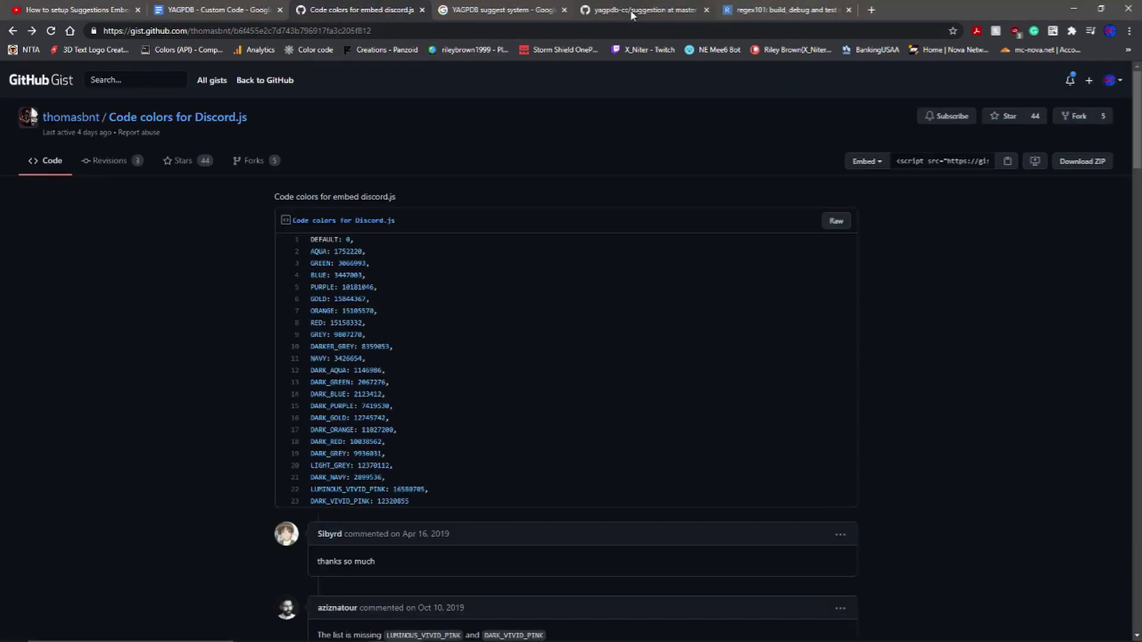
{"action": "left_click", "coordinate": [630, 10]}
{"action": "scroll", "coordinate": [159, 224], "scroll_direction": "up", "scroll_amount": 4}
{"action": "scroll", "coordinate": [230, 243], "scroll_direction": "up", "scroll_amount": 6}
{"action": "scroll", "coordinate": [237, 247], "scroll_direction": "up", "scroll_amount": 5}
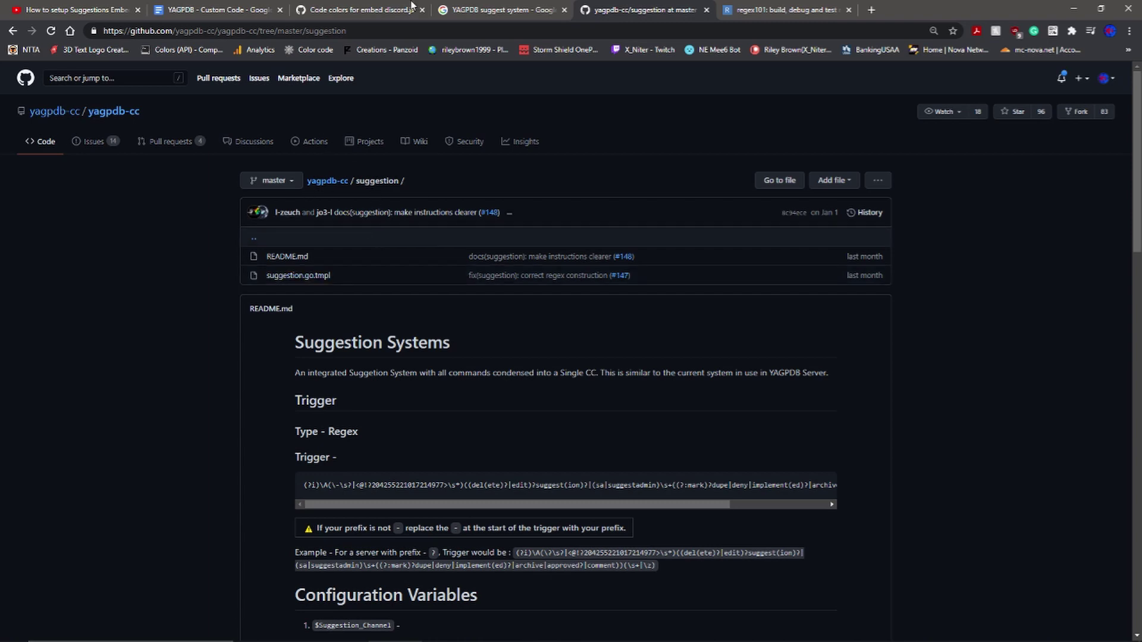
{"action": "left_click", "coordinate": [63, 10]}
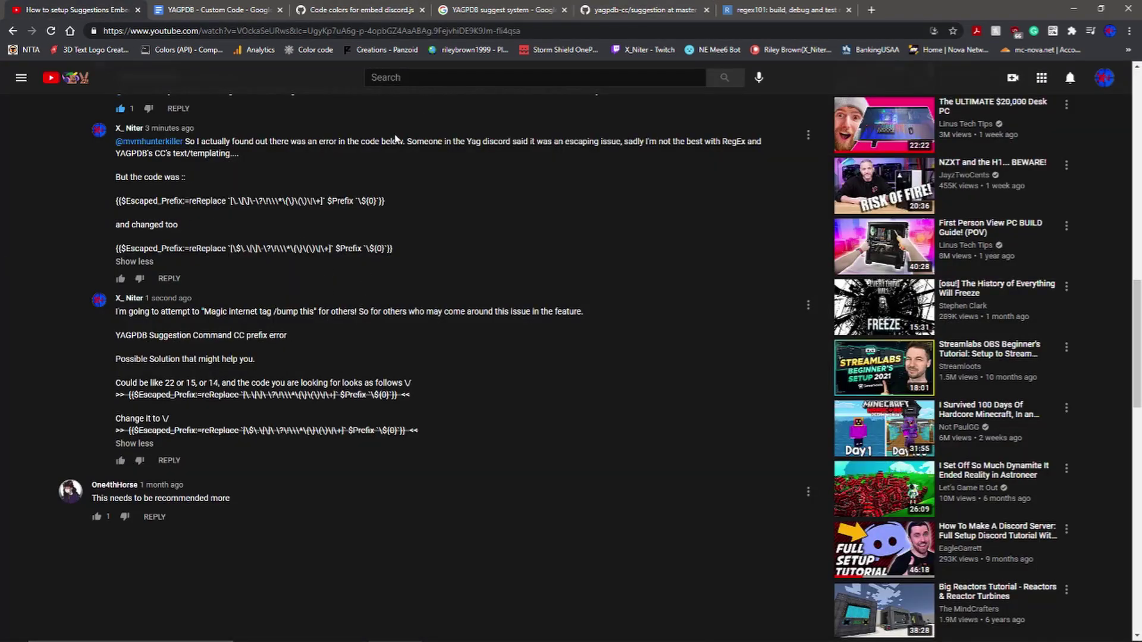
{"action": "left_click", "coordinate": [643, 9]}
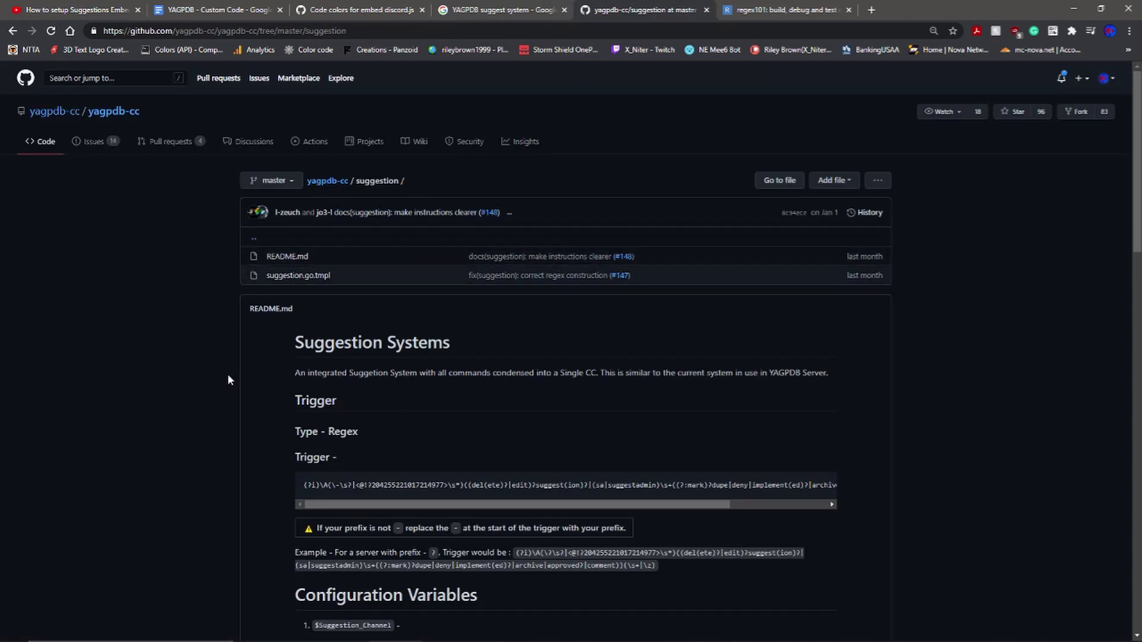
{"action": "scroll", "coordinate": [228, 378], "scroll_direction": "down", "scroll_amount": 1}
{"action": "triple_click", "coordinate": [281, 283]}
{"action": "scroll", "coordinate": [533, 339], "scroll_direction": "down", "scroll_amount": 1}
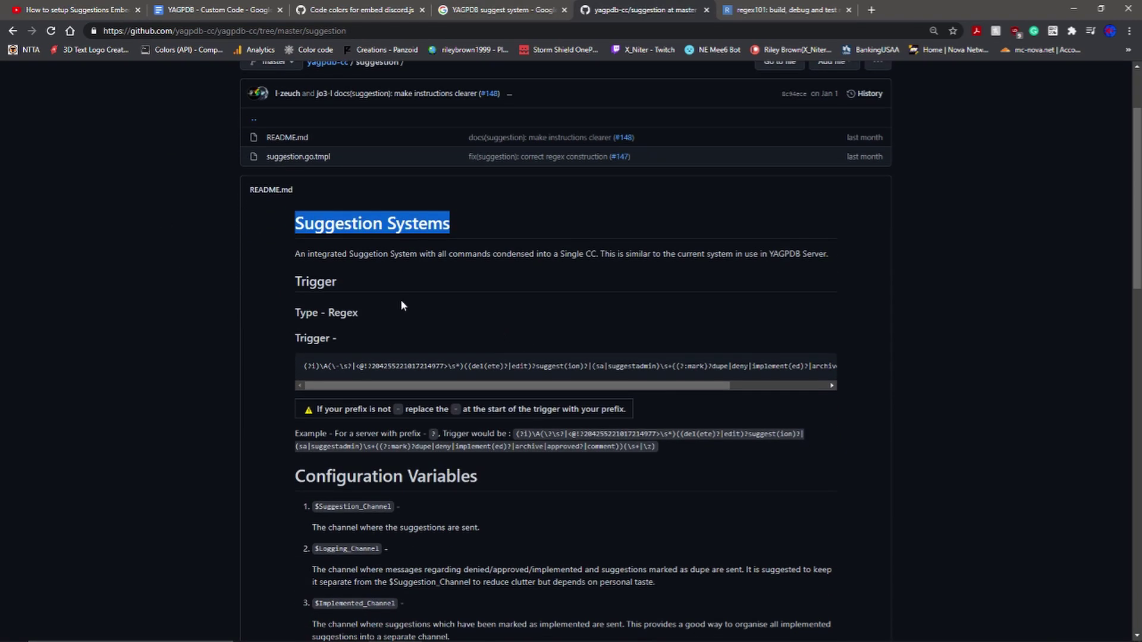
{"action": "scroll", "coordinate": [401, 299], "scroll_direction": "up", "scroll_amount": 2}
{"action": "left_click", "coordinate": [621, 302]}
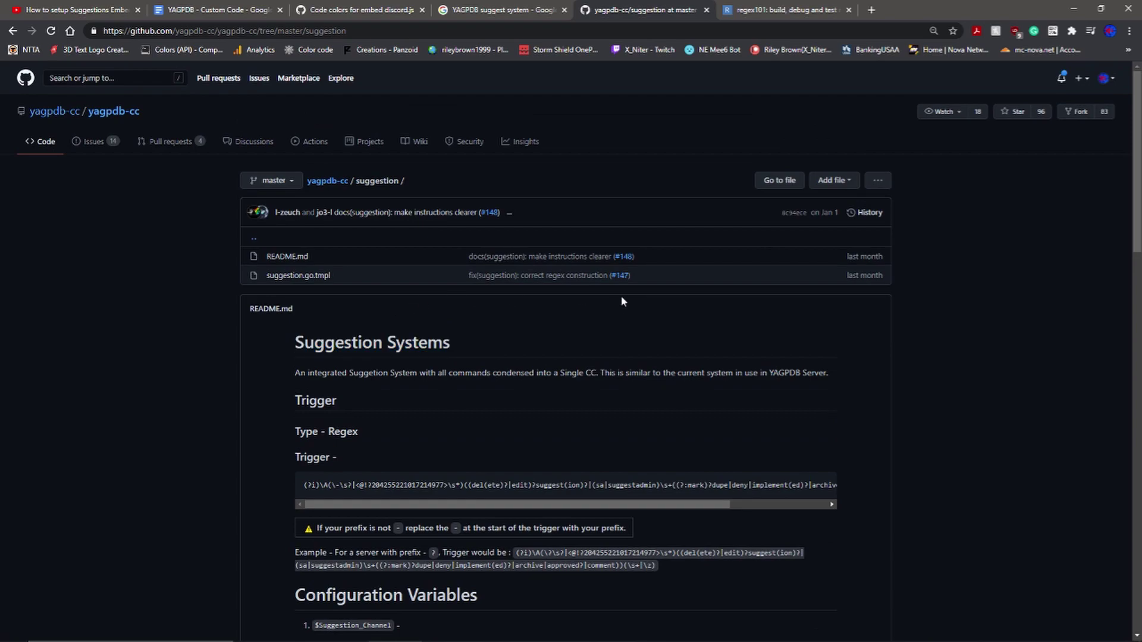
- View suggestion.go.tmpl on GitHub, then maximize the YAGPDB control panel window again
{"action": "left_click", "coordinate": [308, 276]}
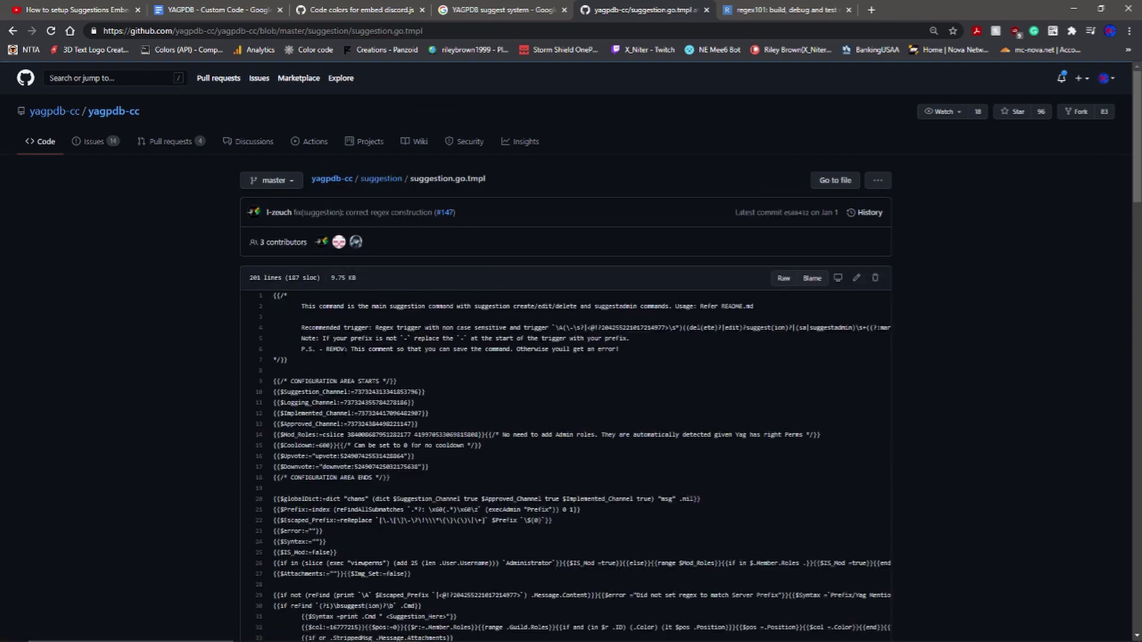
{"action": "scroll", "coordinate": [389, 230], "scroll_direction": "down", "scroll_amount": 4}
{"action": "scroll", "coordinate": [389, 231], "scroll_direction": "down", "scroll_amount": 6}
{"action": "scroll", "coordinate": [399, 307], "scroll_direction": "down", "scroll_amount": 6}
{"action": "scroll", "coordinate": [399, 307], "scroll_direction": "up", "scroll_amount": 6}
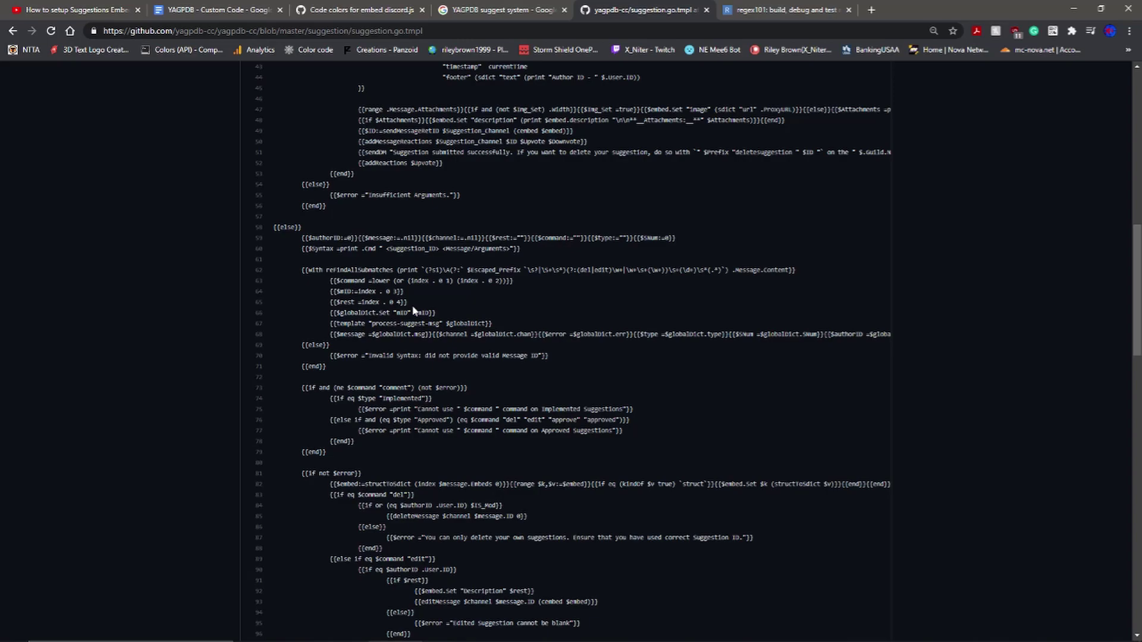
{"action": "scroll", "coordinate": [378, 311], "scroll_direction": "up", "scroll_amount": 8}
{"action": "scroll", "coordinate": [374, 267], "scroll_direction": "up", "scroll_amount": 3}
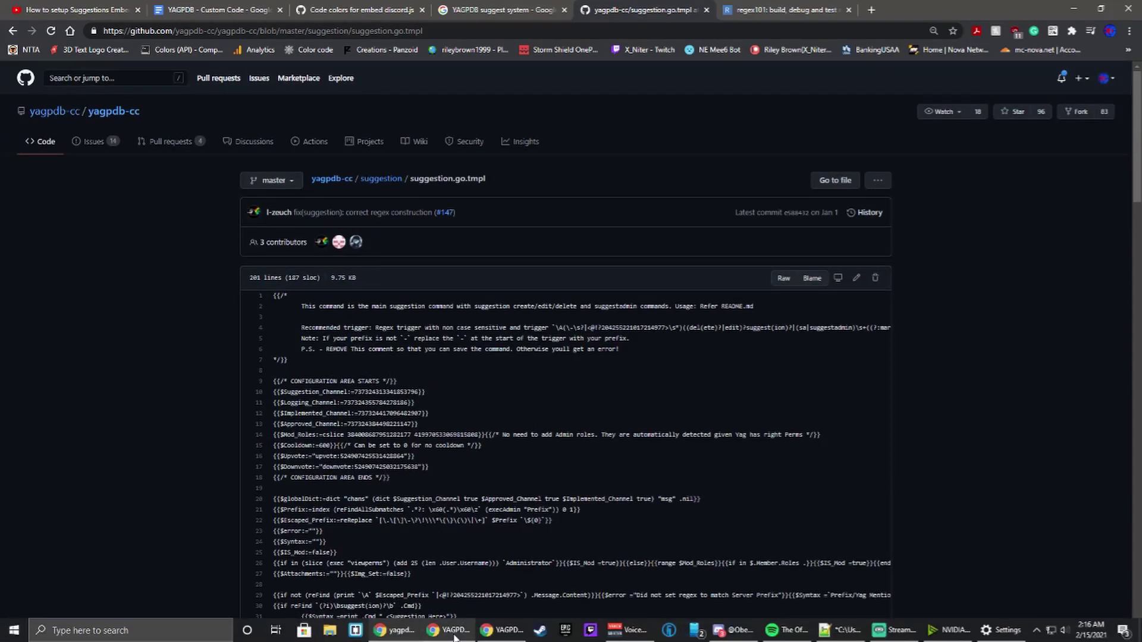
{"action": "mouse_move", "coordinate": [406, 635]}
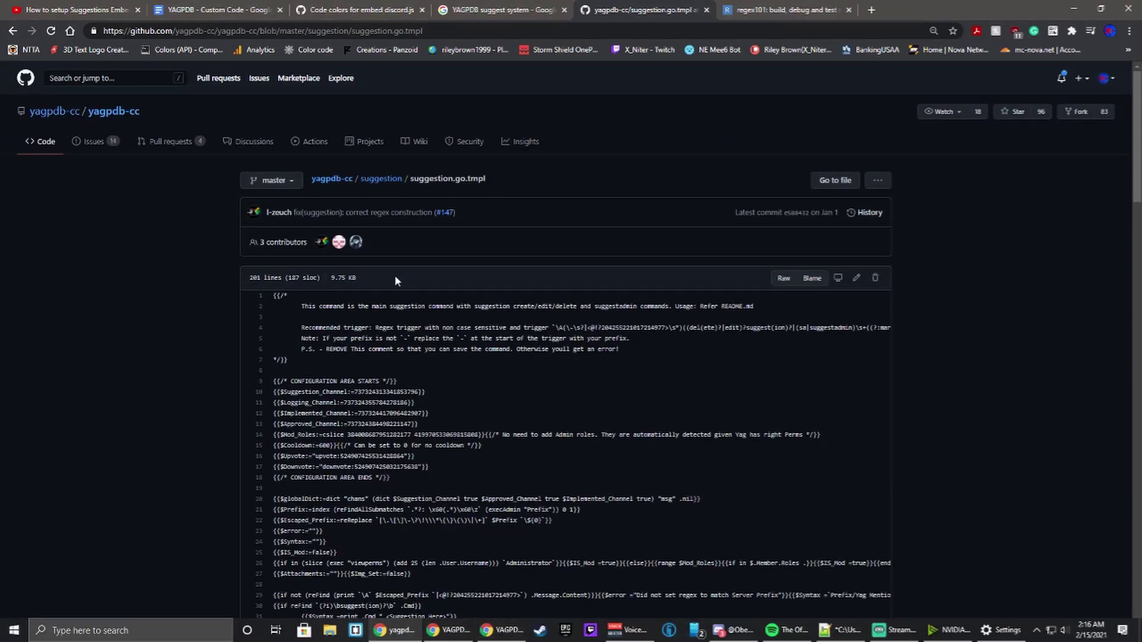
{"action": "left_click", "coordinate": [468, 633]}
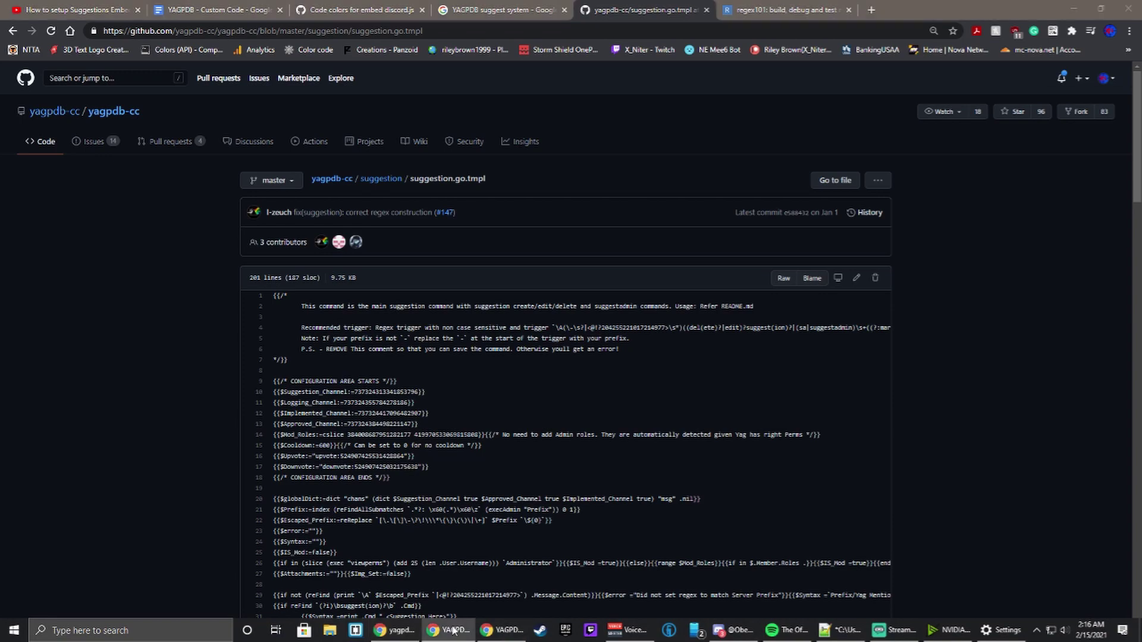
{"action": "left_click_drag", "start_coordinate": [878, 190], "coordinate": [874, 9]}
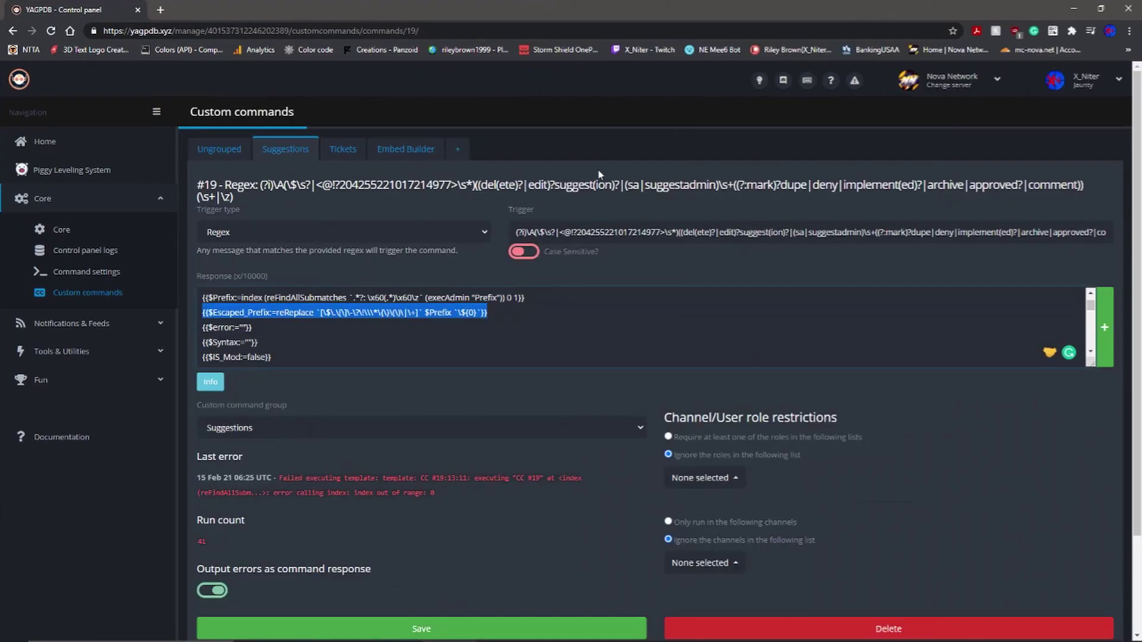
- Try ? and - as the trigger prefix after \A(, keep \$, and enlarge the Response box
{"action": "left_click", "coordinate": [540, 232]}
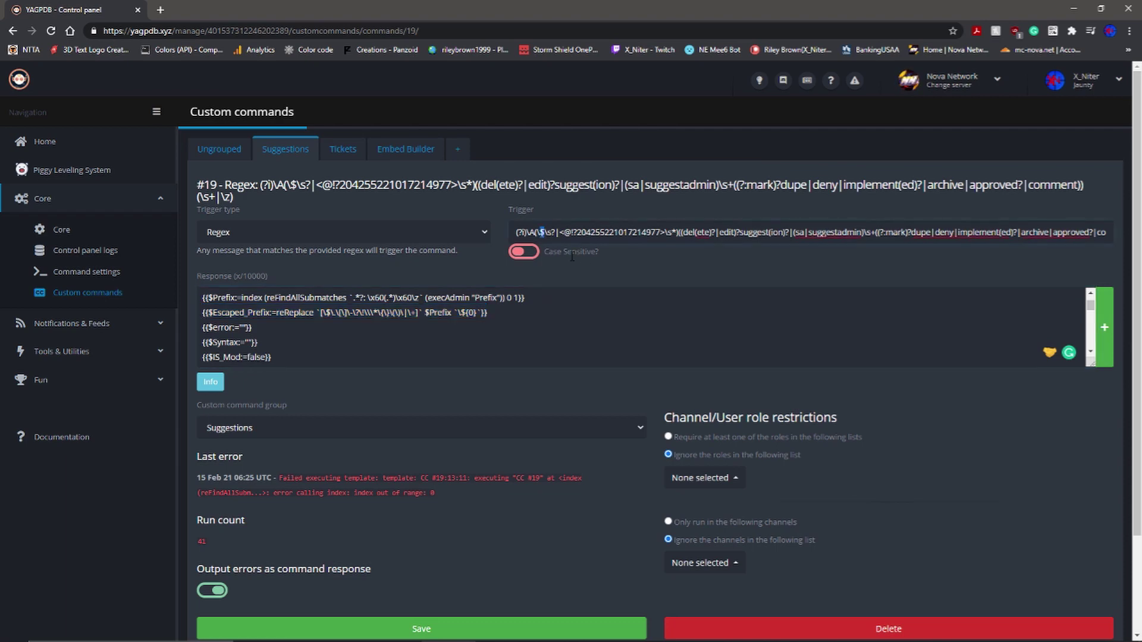
{"action": "key", "text": "BackSpace"}
{"action": "type", "text": "?"}
{"action": "key", "text": "BackSpace"}
{"action": "type", "text": "$"}
{"action": "key", "text": "ctrl+plus"}
{"action": "key", "text": "ctrl+plus"}
{"action": "key", "text": "ctrl+plus"}
{"action": "key", "text": "ctrl+plus"}
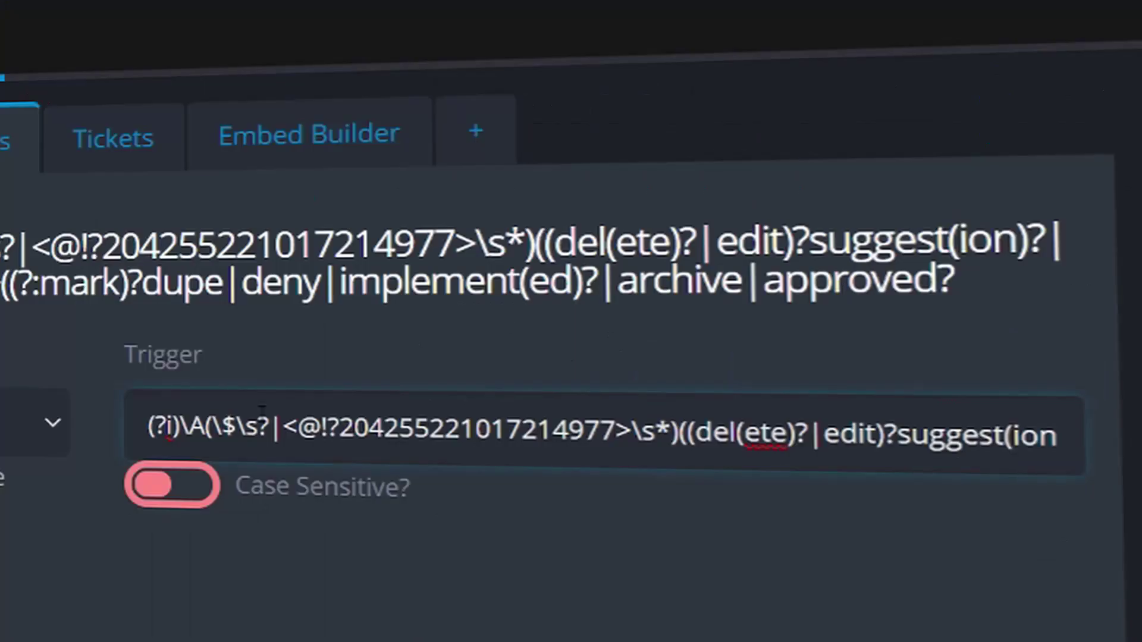
{"action": "key", "text": "BackSpace"}
{"action": "type", "text": "-"}
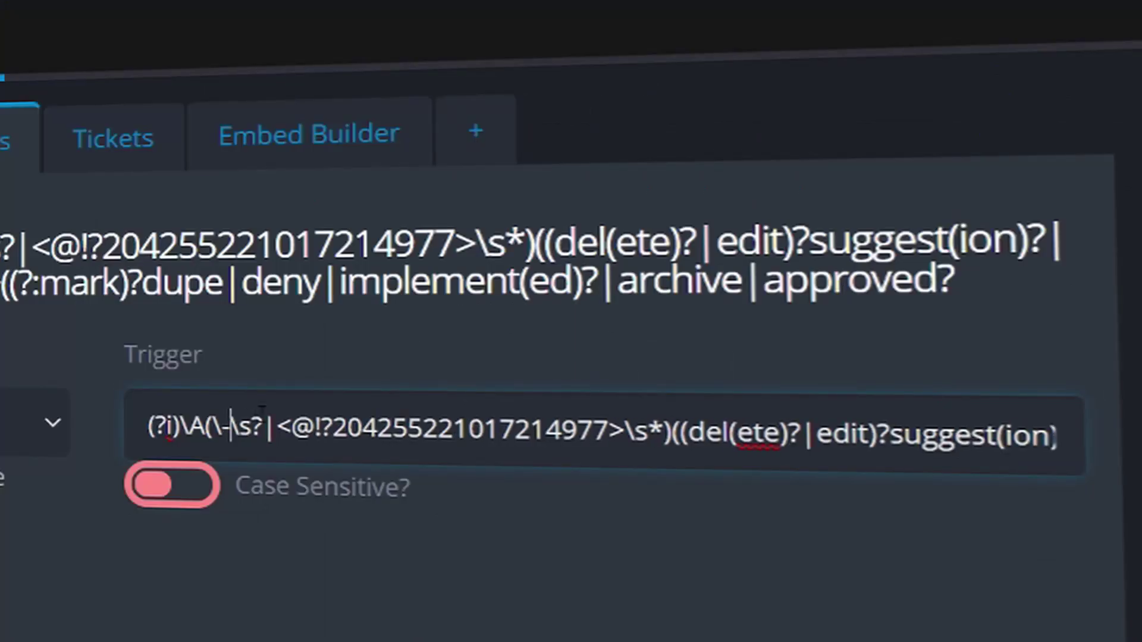
{"action": "key", "text": "BackSpace"}
{"action": "type", "text": "$"}
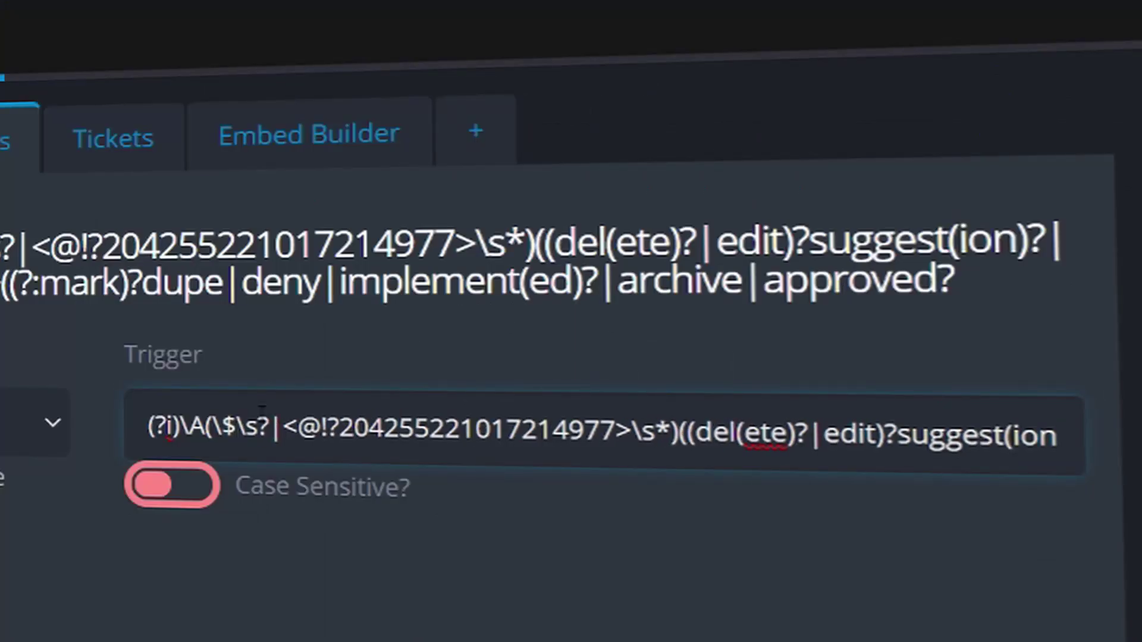
{"action": "key", "text": "ctrl+0"}
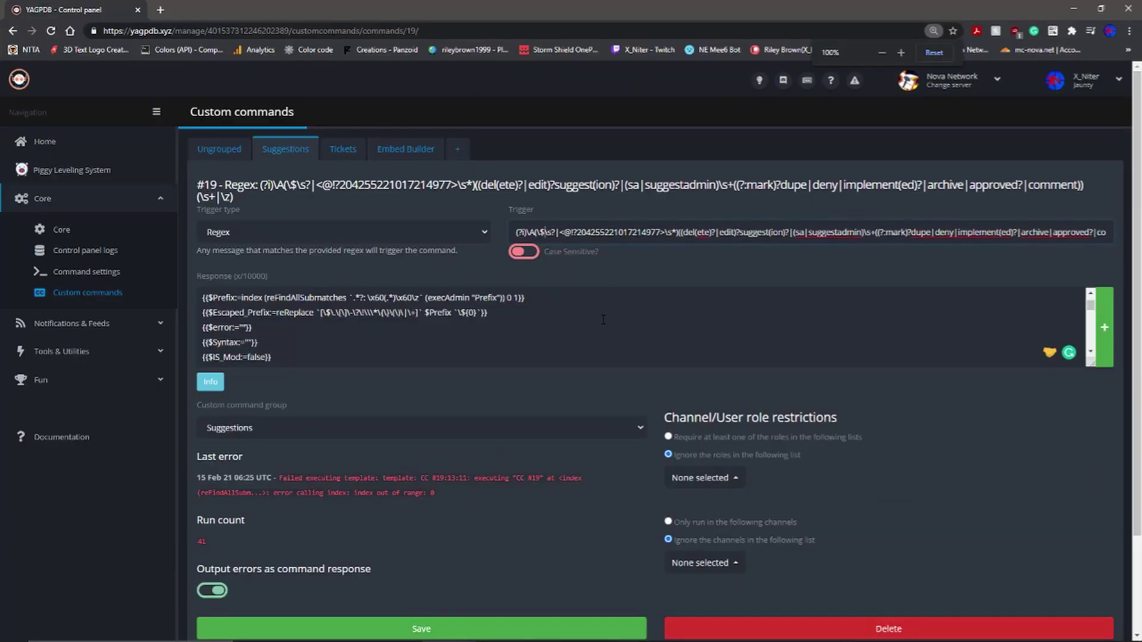
{"action": "scroll", "coordinate": [559, 317], "scroll_direction": "down", "scroll_amount": 2}
{"action": "scroll", "coordinate": [536, 314], "scroll_direction": "down", "scroll_amount": 2}
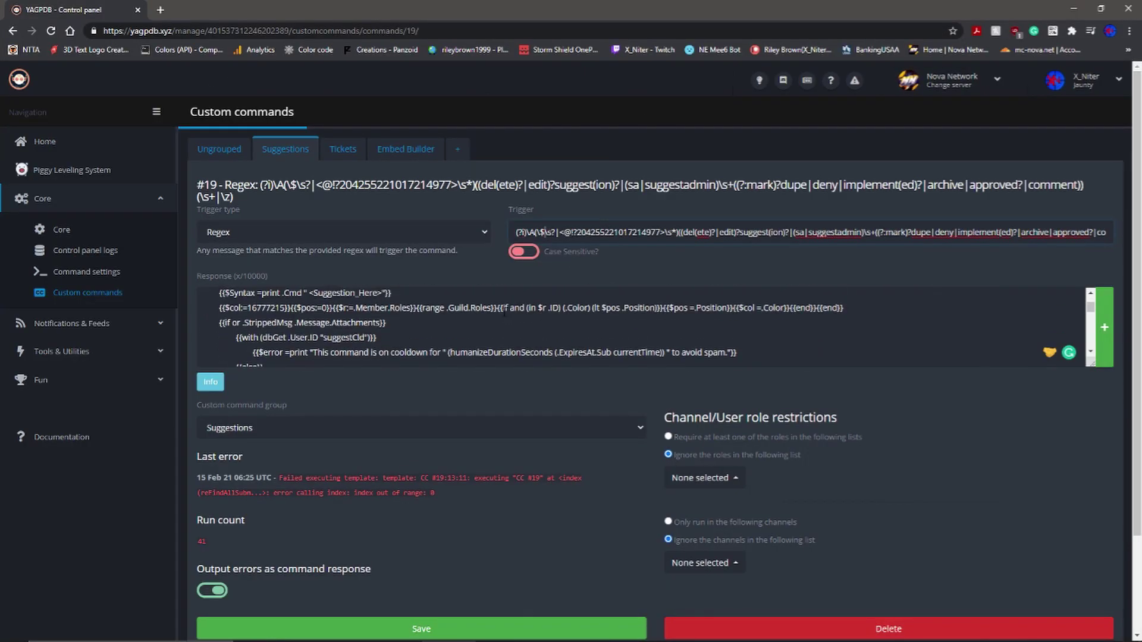
{"action": "scroll", "coordinate": [502, 311], "scroll_direction": "down", "scroll_amount": 2}
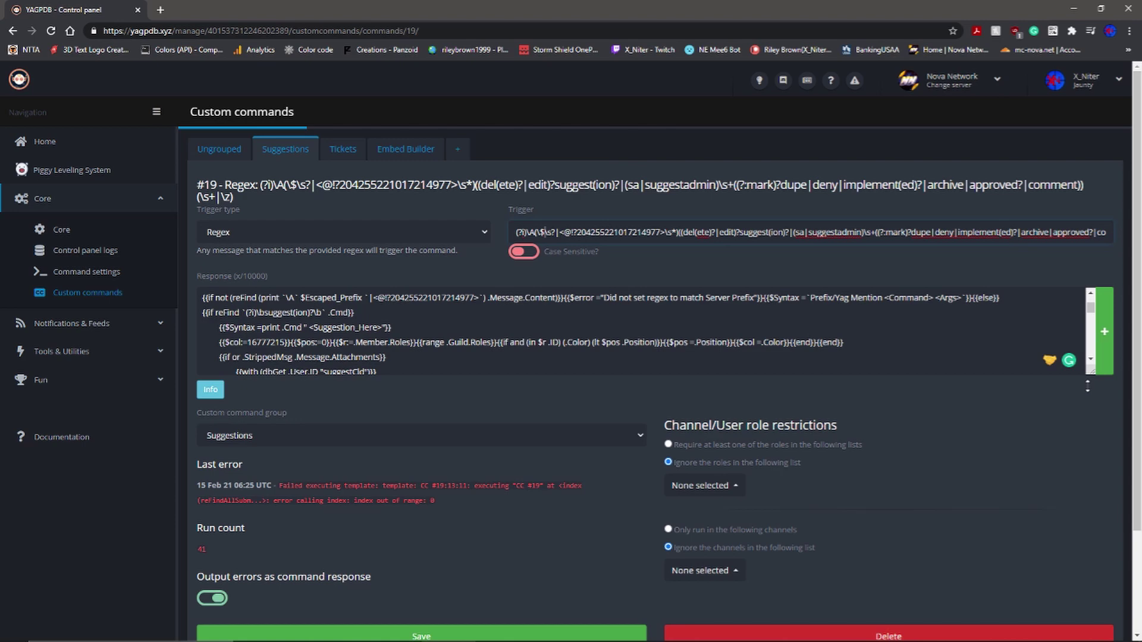
{"action": "left_click_drag", "start_coordinate": [1088, 360], "coordinate": [1087, 578]}
{"action": "scroll", "coordinate": [392, 406], "scroll_direction": "up", "scroll_amount": 3}
{"action": "scroll", "coordinate": [393, 408], "scroll_direction": "up", "scroll_amount": 2}
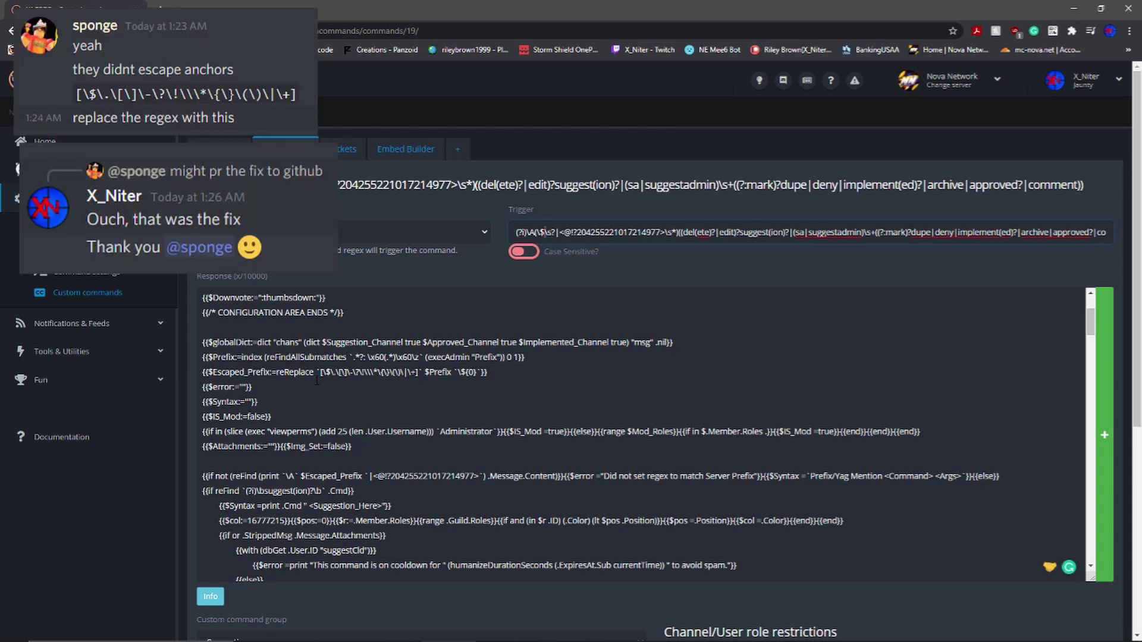
{"action": "left_click_drag", "start_coordinate": [323, 371], "coordinate": [420, 372]}
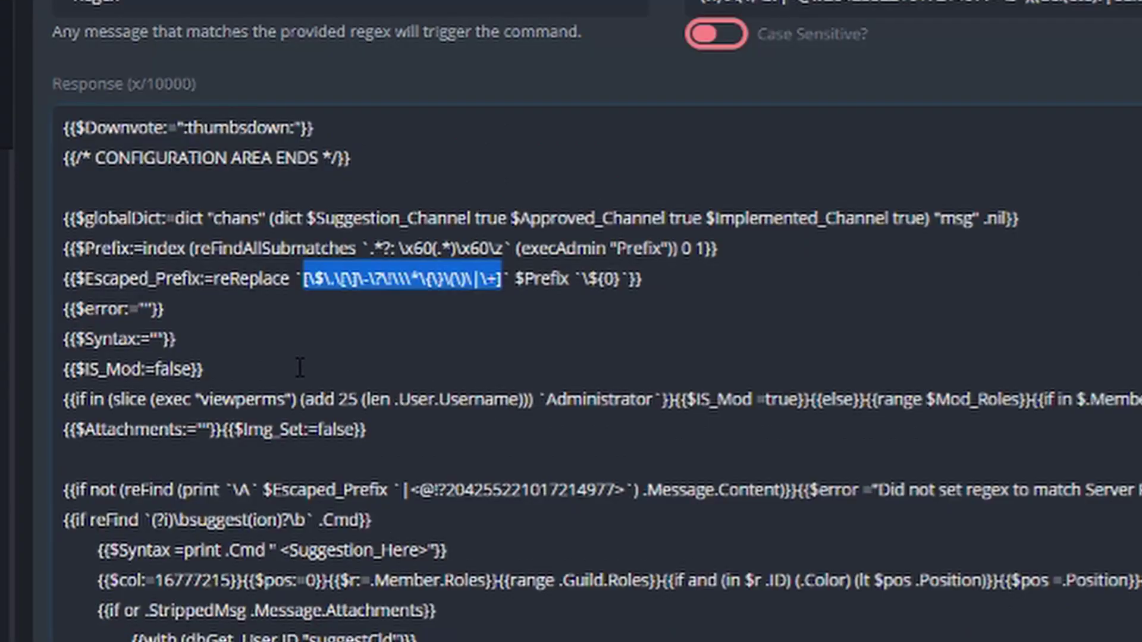
{"action": "left_click", "coordinate": [321, 282]}
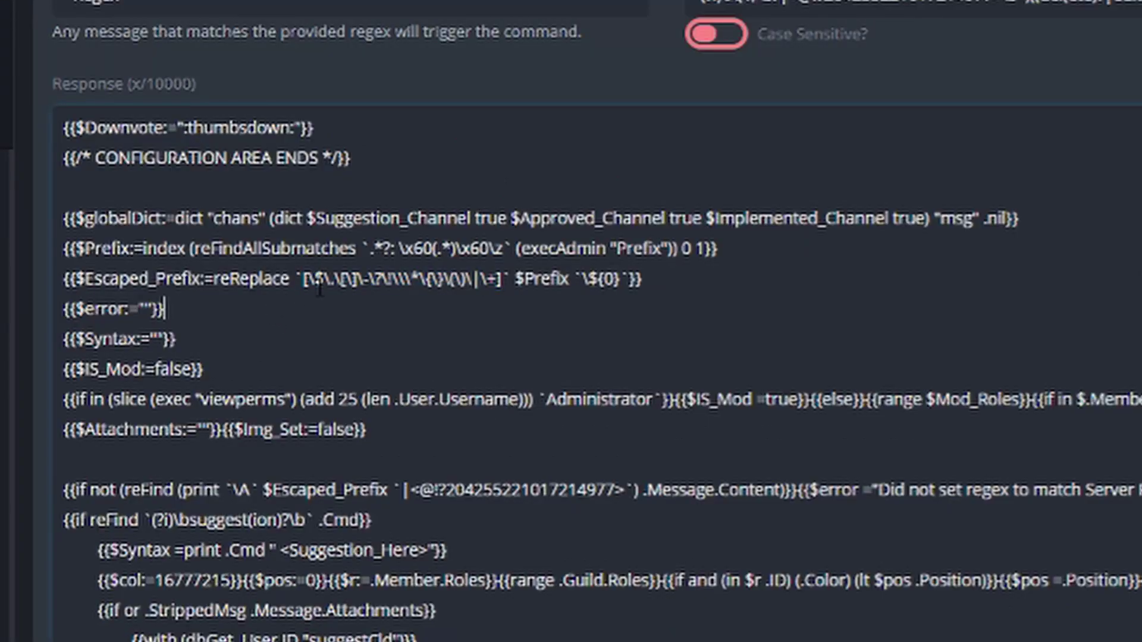
{"action": "left_click_drag", "start_coordinate": [323, 279], "coordinate": [309, 278]}
{"action": "key", "text": "shift+Right"}
{"action": "key", "text": "shift+Right"}
{"action": "key", "text": "shift+Left"}
{"action": "key", "text": "shift+Left"}
{"action": "key", "text": "Down"}
- Minimize the control panel and highlight GitHub's Escaped_Prefix line 22 and its character class
{"action": "left_click", "coordinate": [1100, 10]}
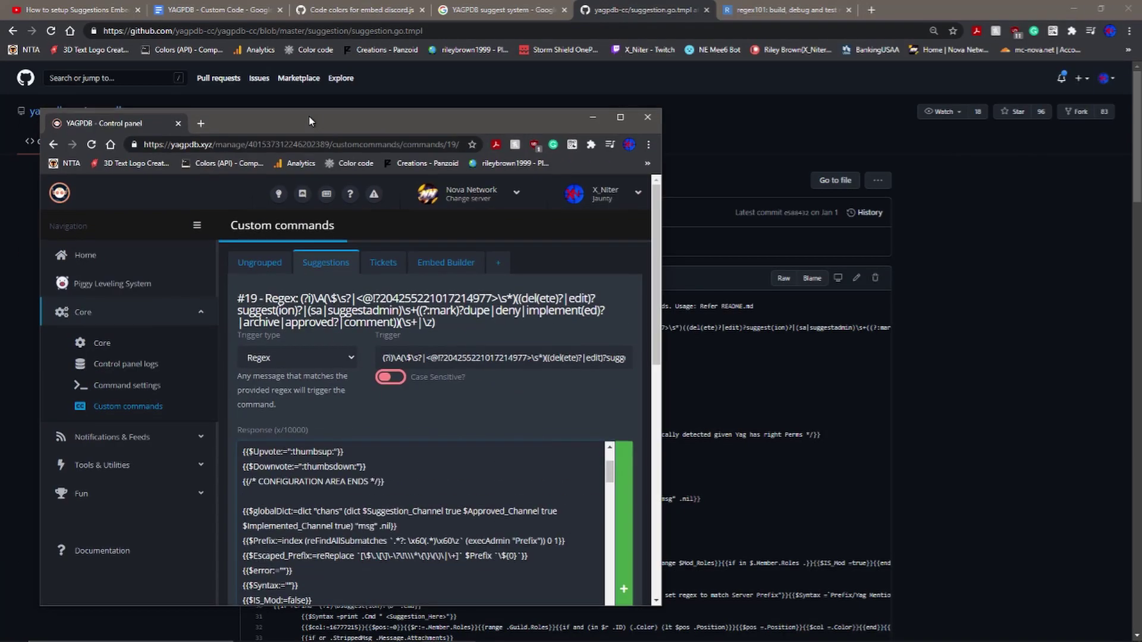
{"action": "left_click", "coordinate": [591, 115]}
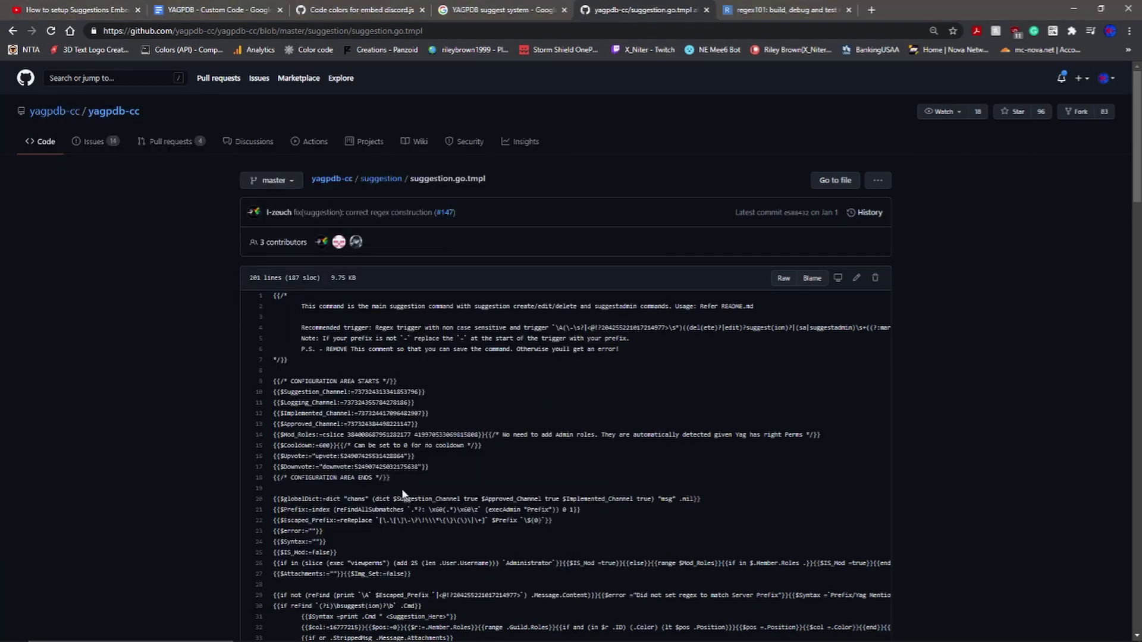
{"action": "scroll", "coordinate": [371, 373], "scroll_direction": "down", "scroll_amount": 2}
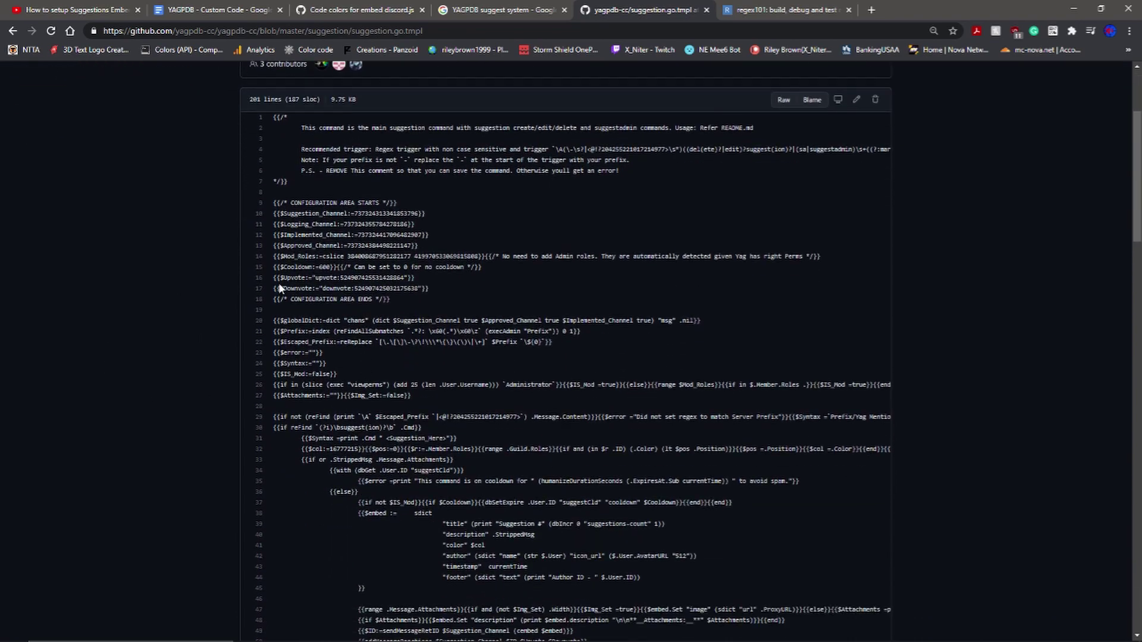
{"action": "left_click_drag", "start_coordinate": [272, 342], "coordinate": [556, 342]}
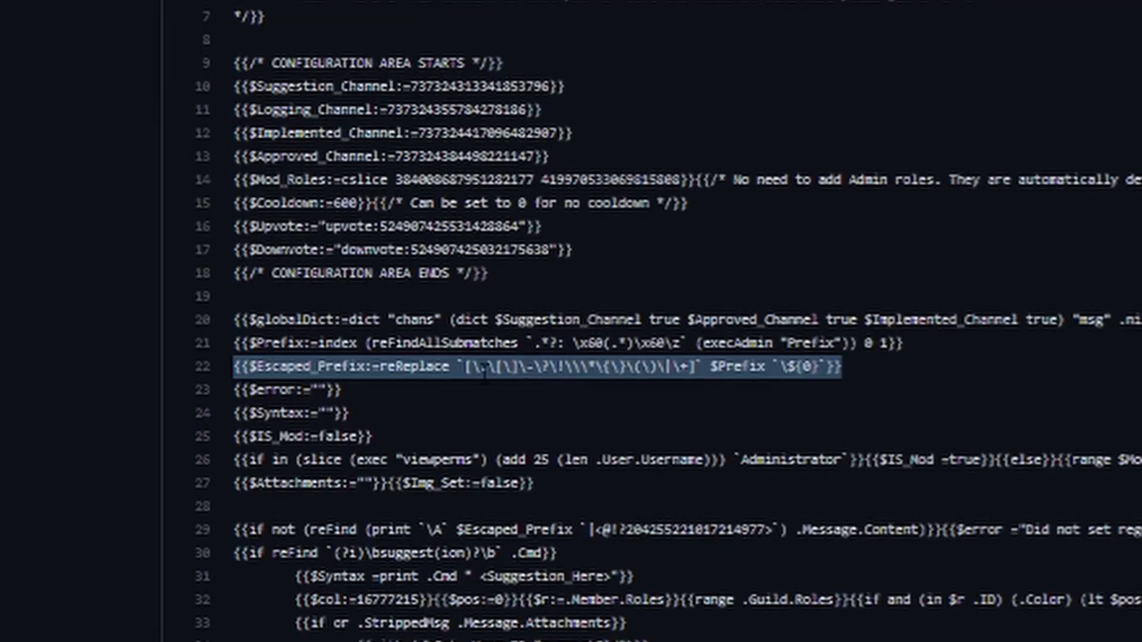
{"action": "left_click_drag", "start_coordinate": [465, 368], "coordinate": [542, 368]}
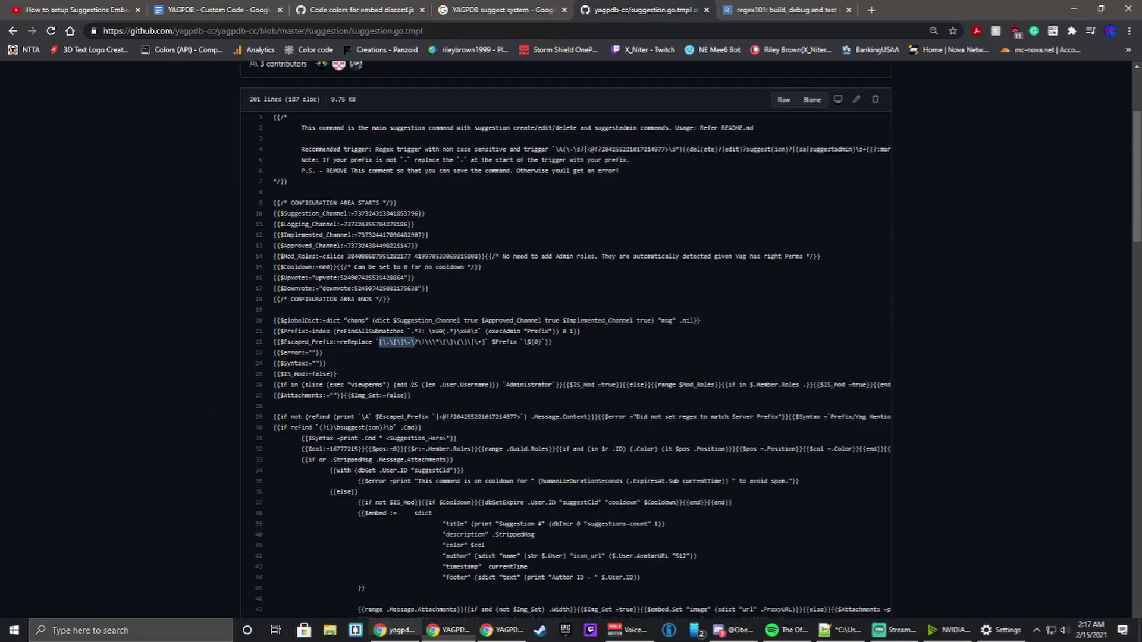
- Move the control panel right, select the matching escape regex in Response, then minimize it
{"action": "left_click", "coordinate": [446, 630]}
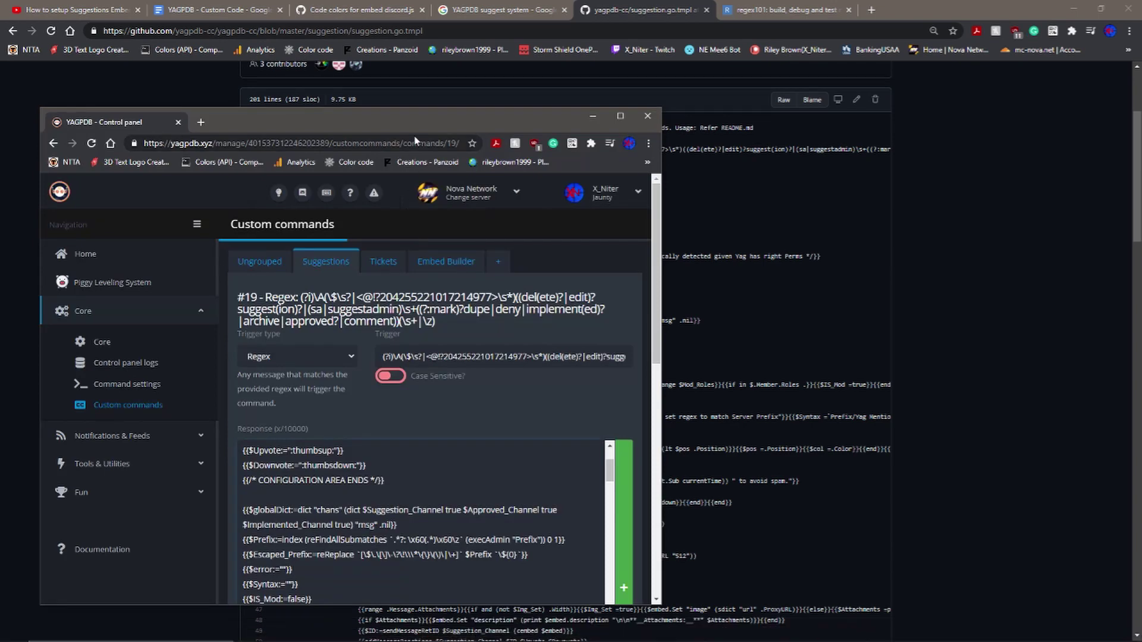
{"action": "mouse_move", "coordinate": [405, 121]}
{"action": "left_mouse_down"}
{"action": "mouse_move", "coordinate": [898, 128]}
{"action": "mouse_move", "coordinate": [886, 53]}
{"action": "left_mouse_up"}
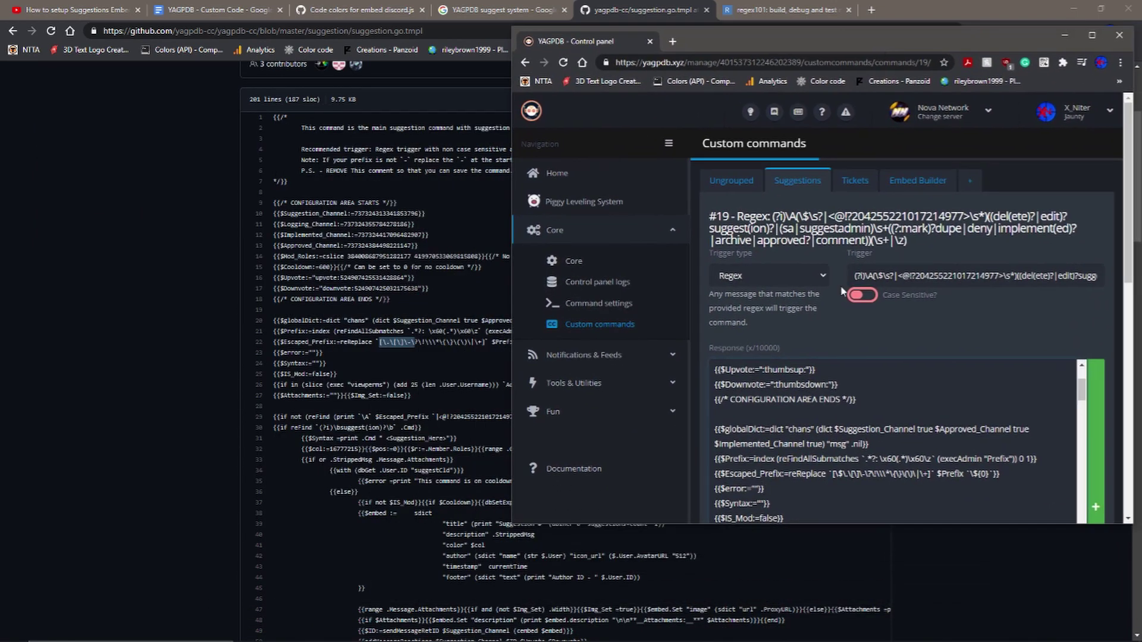
{"action": "scroll", "coordinate": [892, 402], "scroll_direction": "down", "scroll_amount": 1}
{"action": "scroll", "coordinate": [892, 402], "scroll_direction": "down", "scroll_amount": 1}
{"action": "left_click_drag", "start_coordinate": [830, 354], "coordinate": [925, 357]}
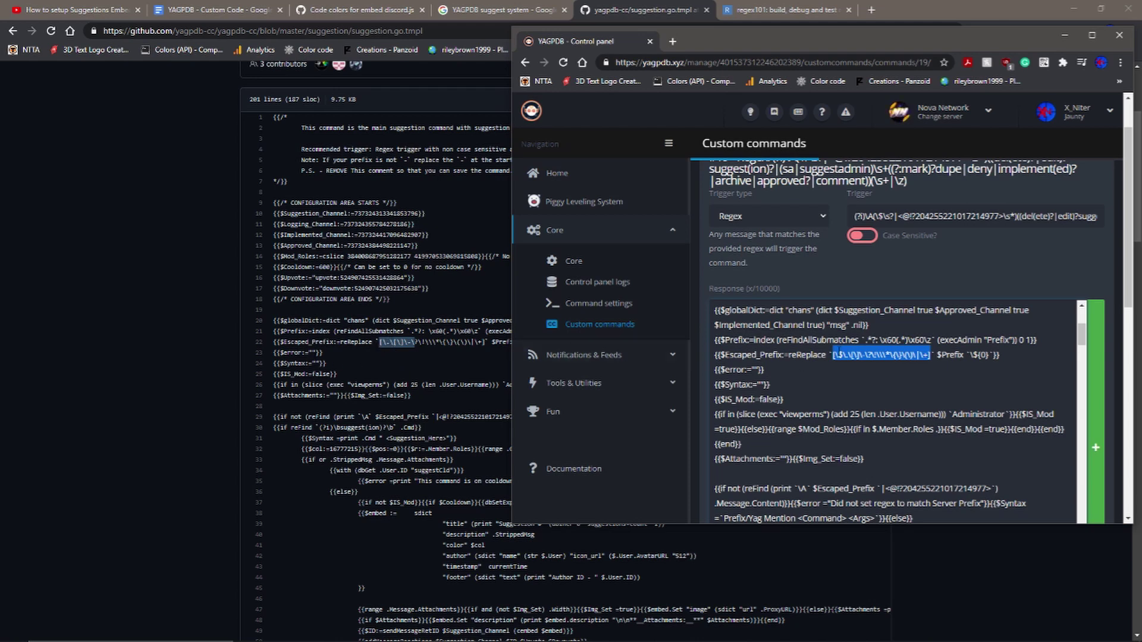
{"action": "key", "text": "super+Down"}
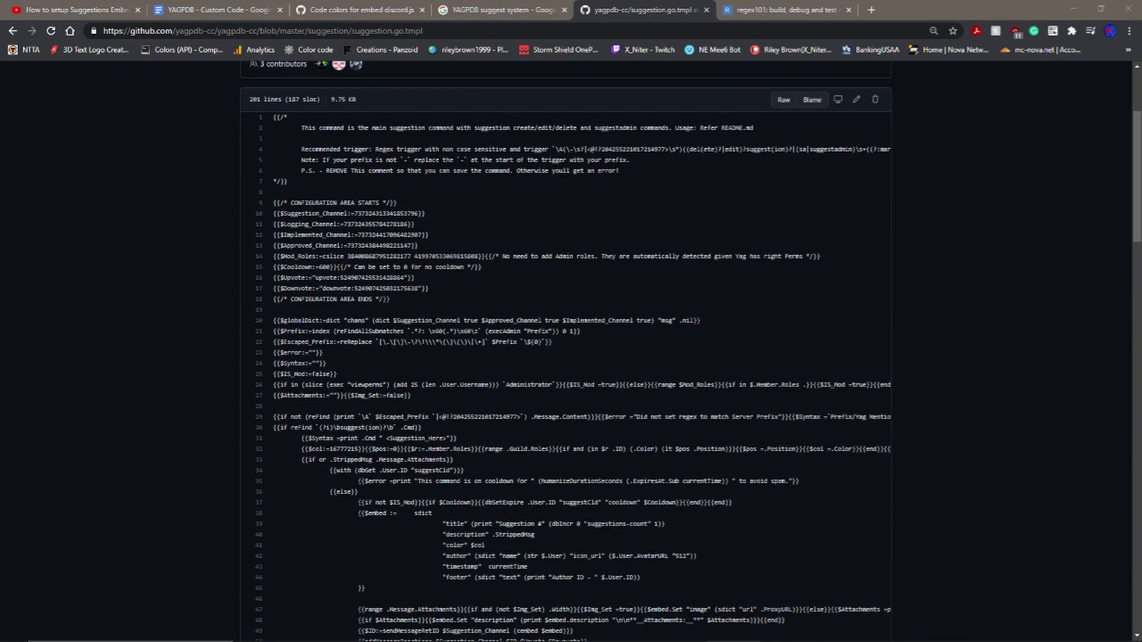
- Post '$suggest TEST' in Discord's #suggestion-discussion channel
{"action": "key", "text": "alt+Tab"}
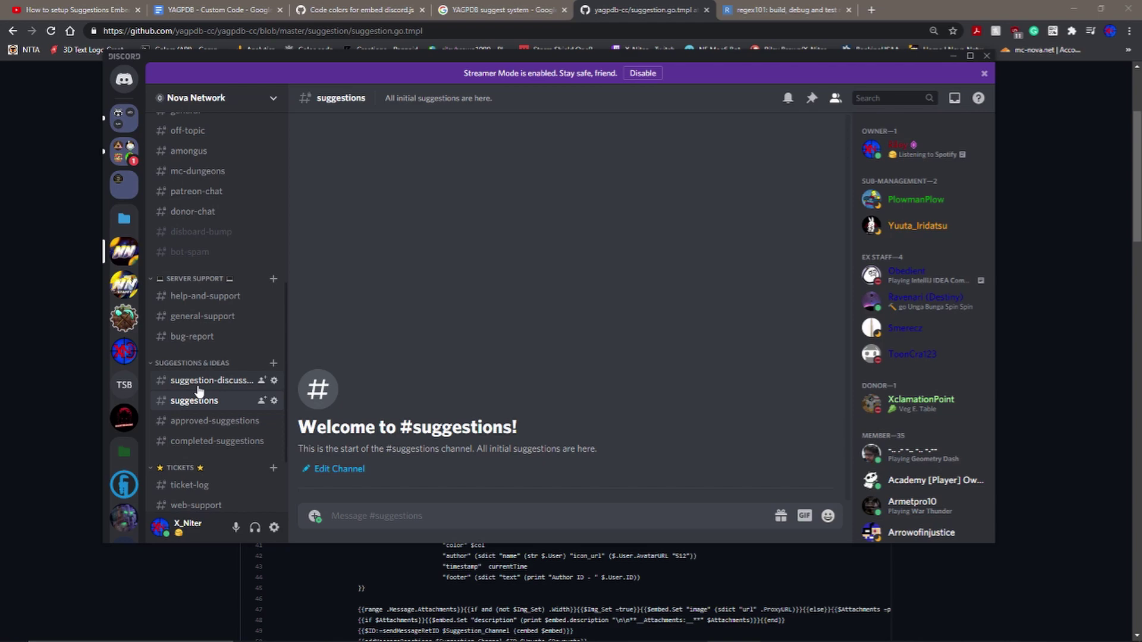
{"action": "left_click", "coordinate": [198, 385]}
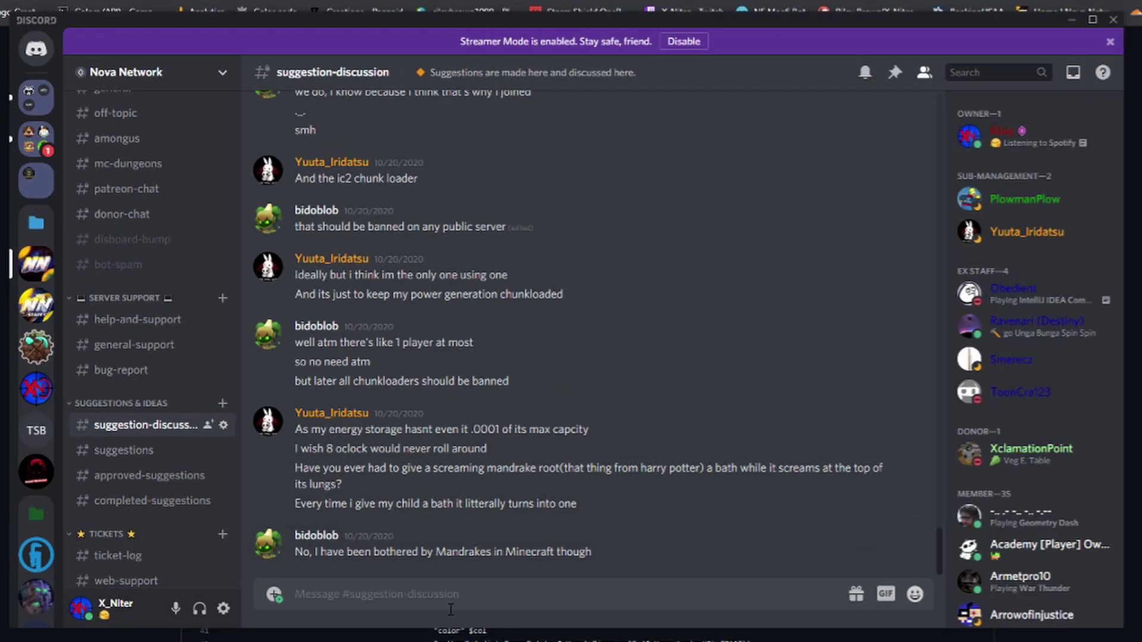
{"action": "type", "text": "$sugges"}
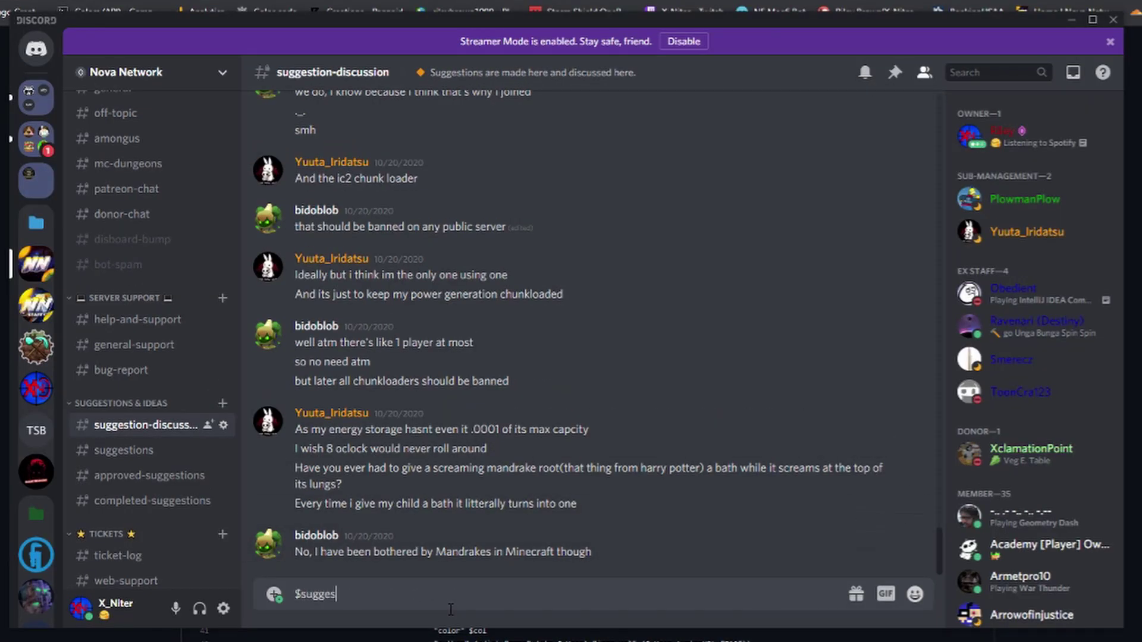
{"action": "type", "text": "TEST"}
{"action": "key", "text": "Return"}
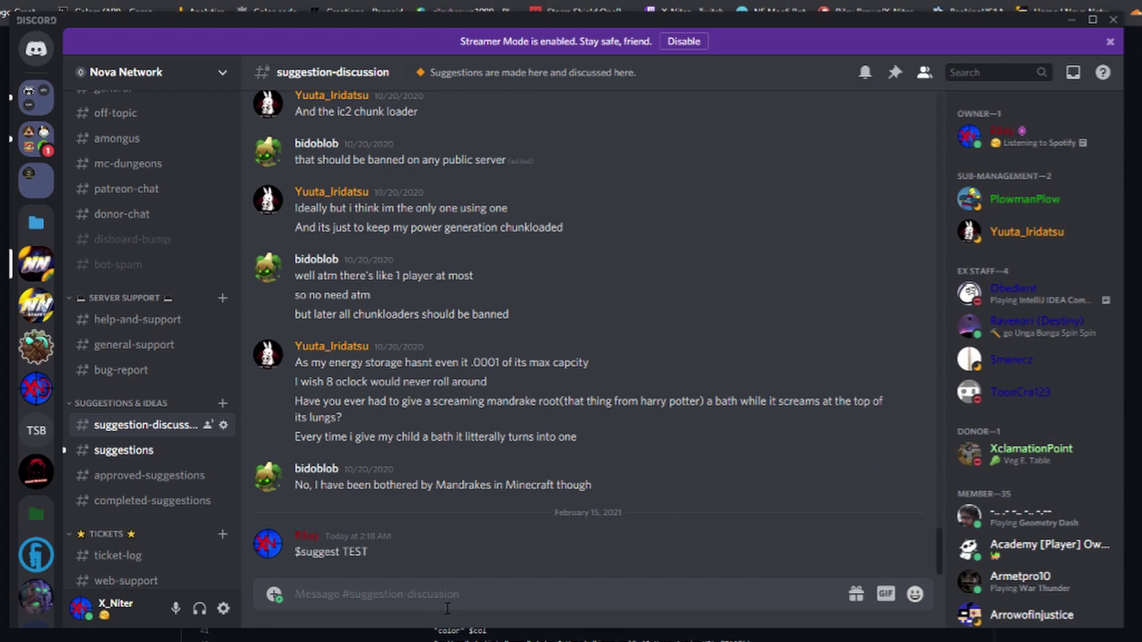
- Copy the message ID of the bot's Suggestion #4 embed in #suggestions
{"action": "left_click", "coordinate": [192, 457]}
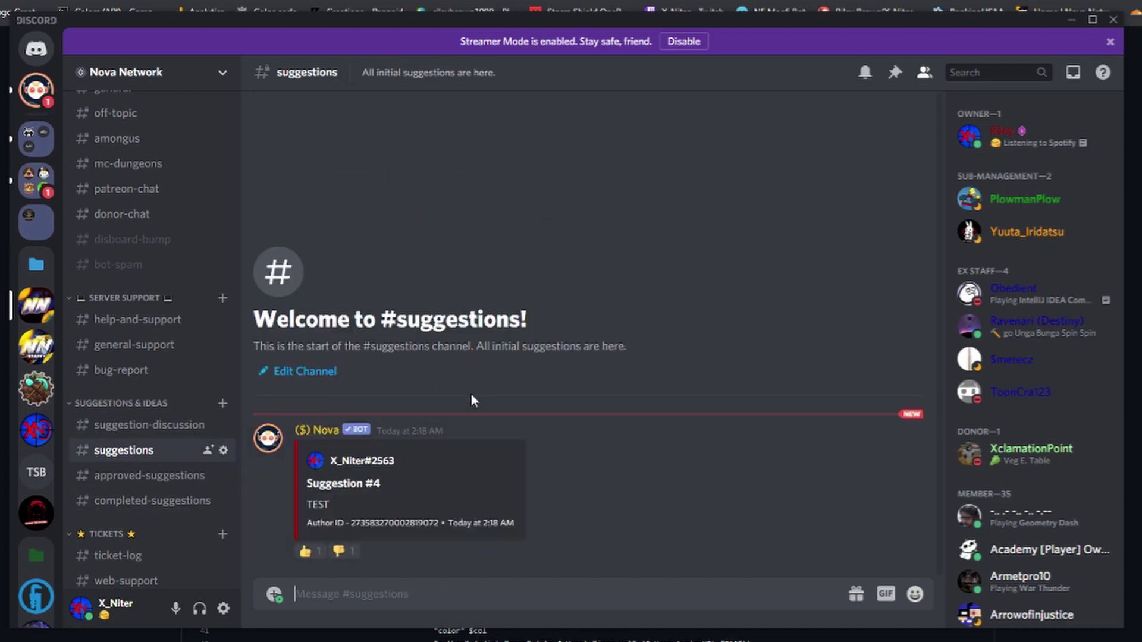
{"action": "right_click", "coordinate": [385, 493]}
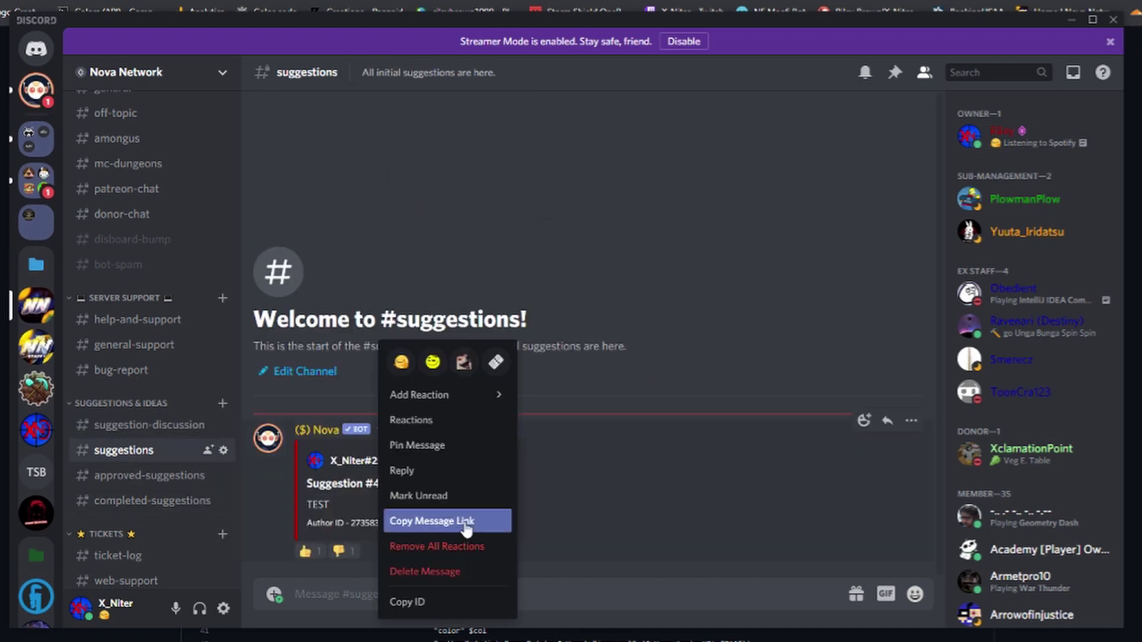
{"action": "left_click", "coordinate": [447, 595]}
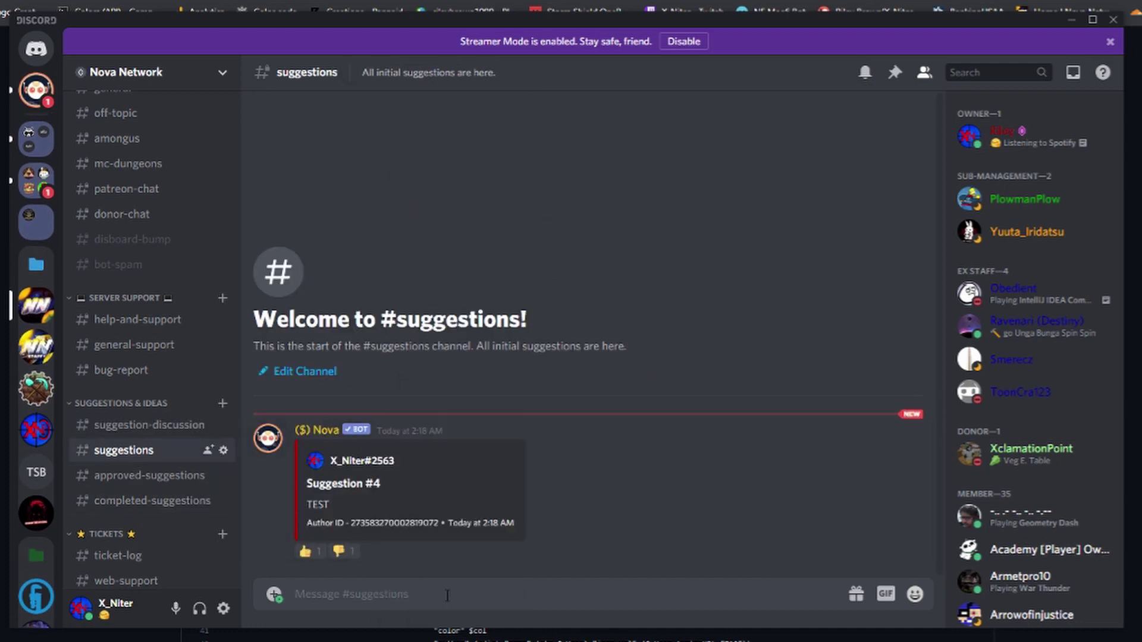
{"action": "left_click", "coordinate": [36, 90]}
{"action": "left_click_drag", "start_coordinate": [873, 551], "coordinate": [883, 551]}
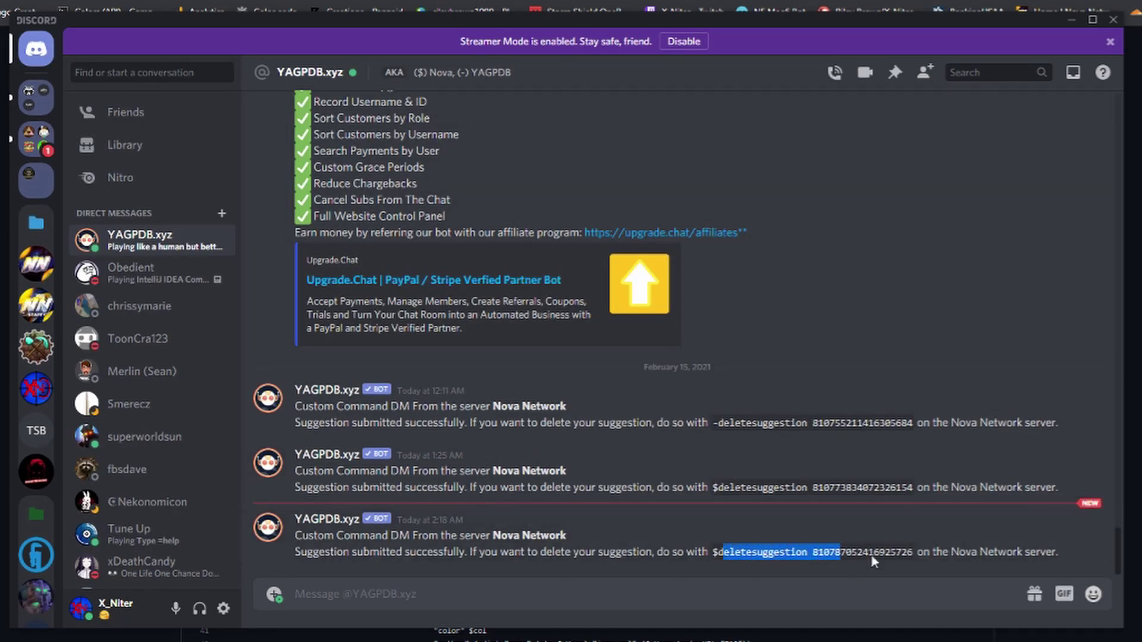
{"action": "left_click_drag", "start_coordinate": [969, 579], "coordinate": [940, 570]}
{"action": "left_click", "coordinate": [940, 570]}
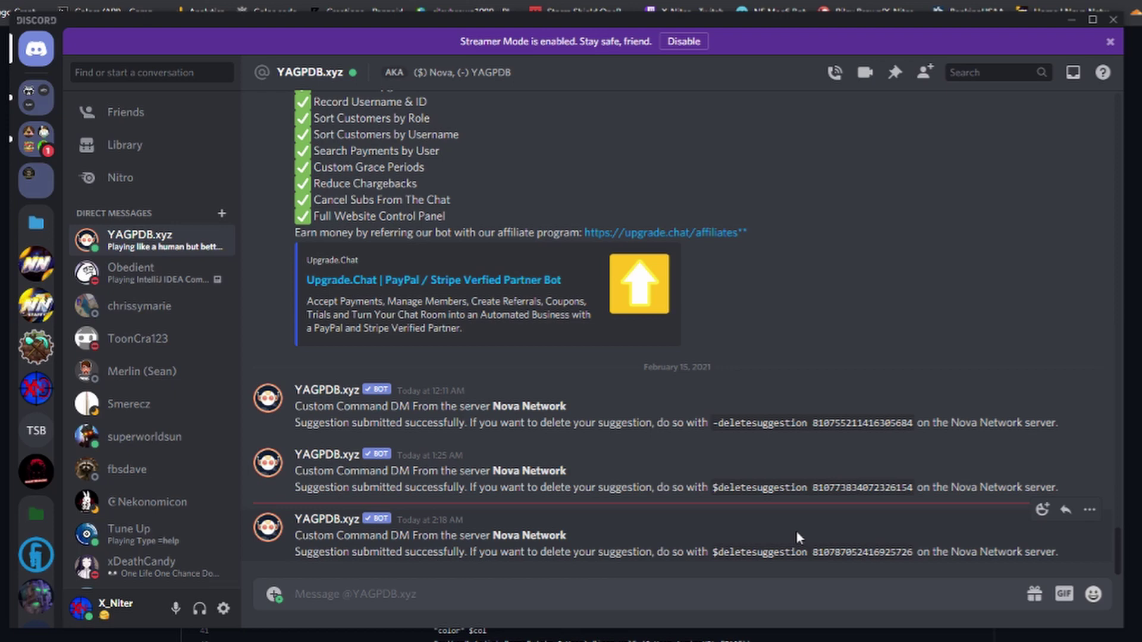
{"action": "left_click", "coordinate": [36, 265]}
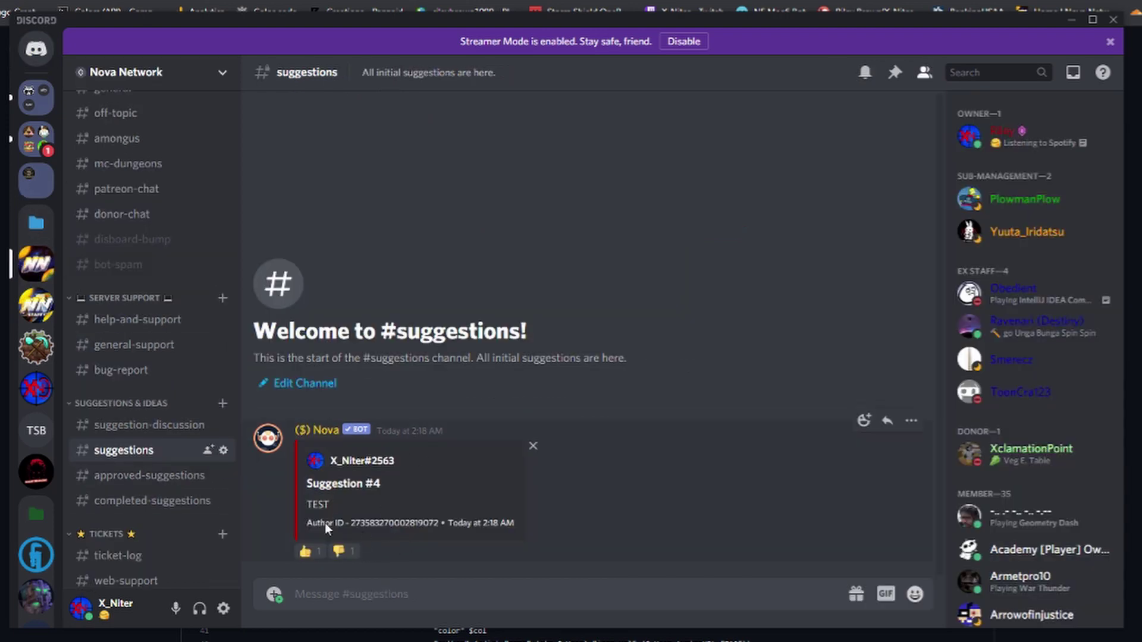
{"action": "right_click", "coordinate": [335, 496]}
{"action": "left_click", "coordinate": [388, 601]}
{"action": "right_click", "coordinate": [380, 499]}
{"action": "left_click", "coordinate": [411, 601]}
{"action": "right_click", "coordinate": [413, 502]}
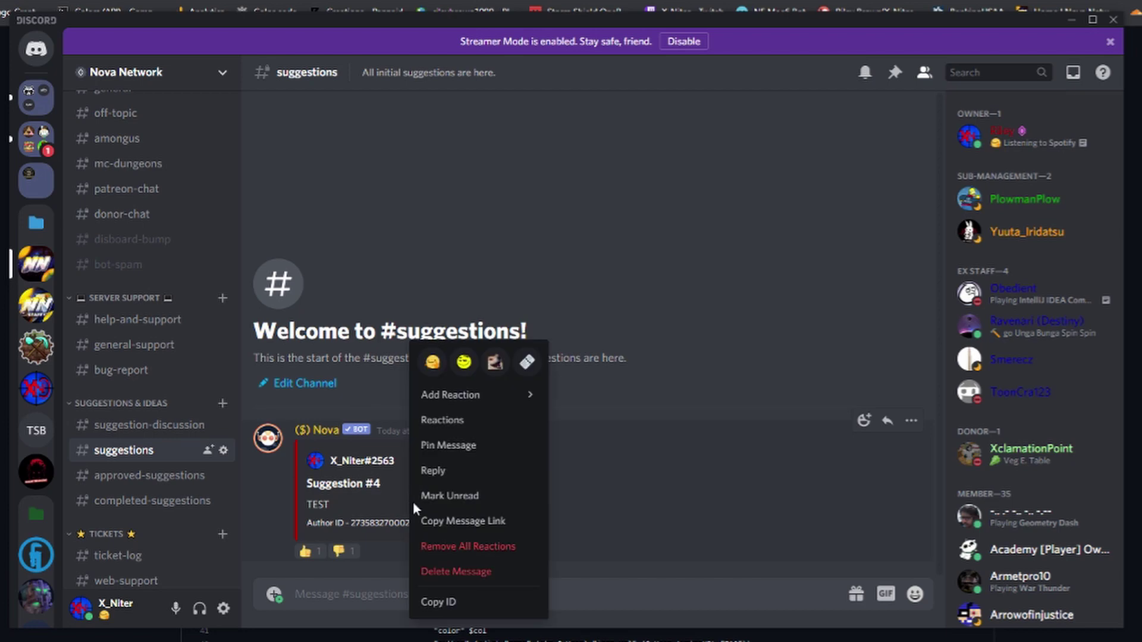
{"action": "left_click", "coordinate": [421, 603]}
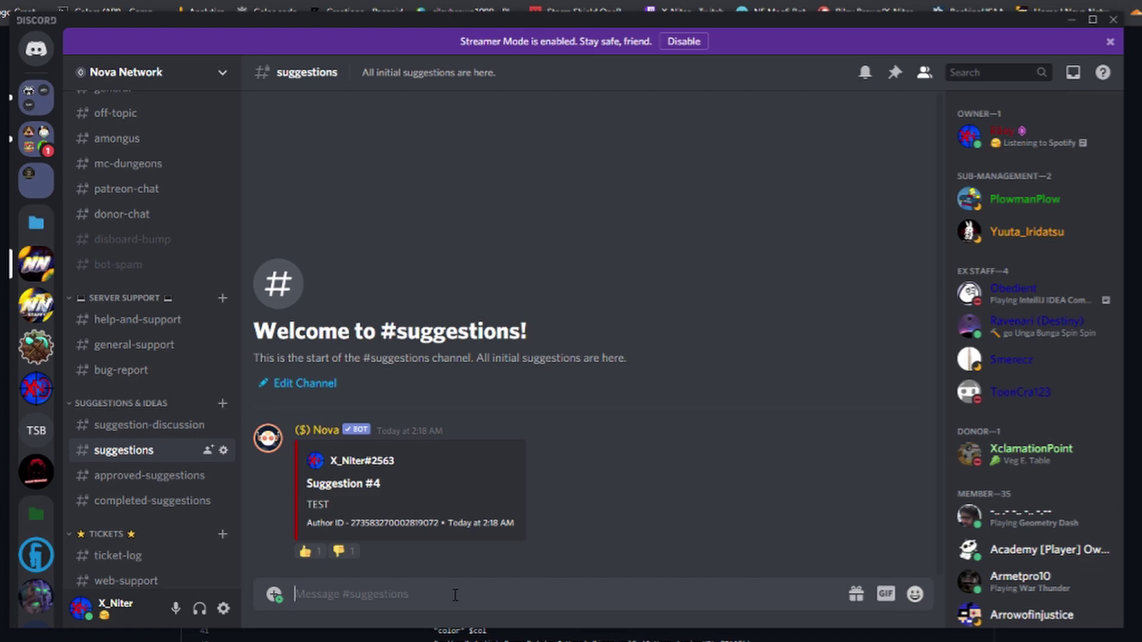
{"action": "type", "text": "$"}
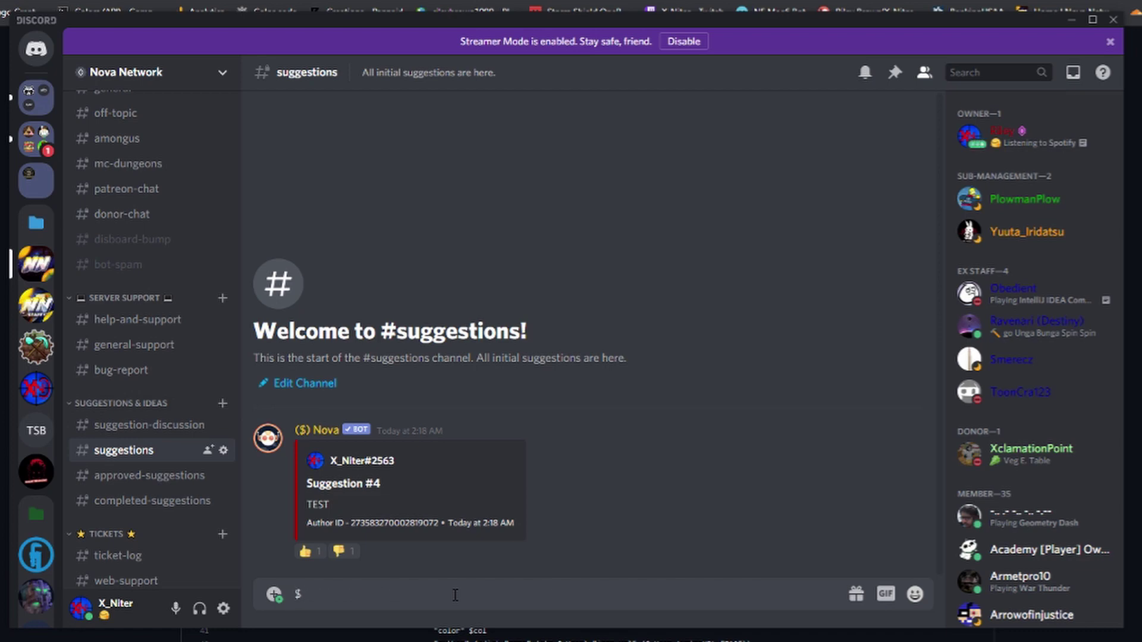
{"action": "type", "text": "sa a"}
{"action": "type", "text": "ccept"}
- Send the pasted accept command, then delete that sent message
{"action": "key", "text": "ctrl+v"}
{"action": "key", "text": "Return"}
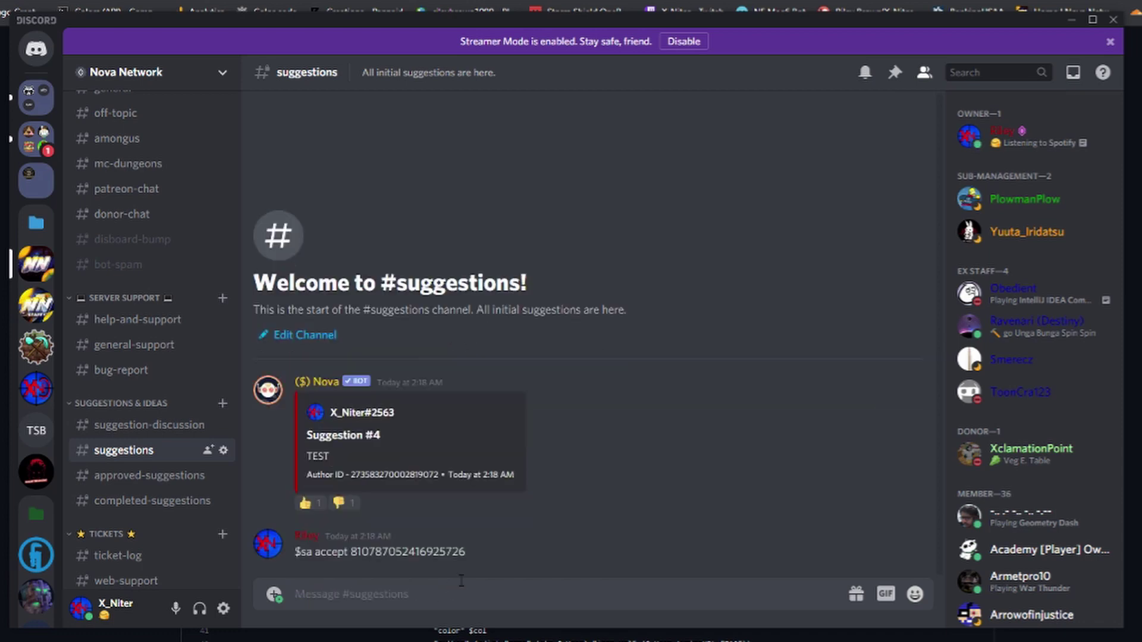
{"action": "triple_click", "coordinate": [466, 549]}
{"action": "left_click", "coordinate": [286, 555]}
{"action": "left_click_drag", "start_coordinate": [505, 555], "coordinate": [294, 552]}
{"action": "left_click", "coordinate": [911, 525]}
{"action": "left_click", "coordinate": [789, 577]}
{"action": "left_click", "coordinate": [680, 387]}
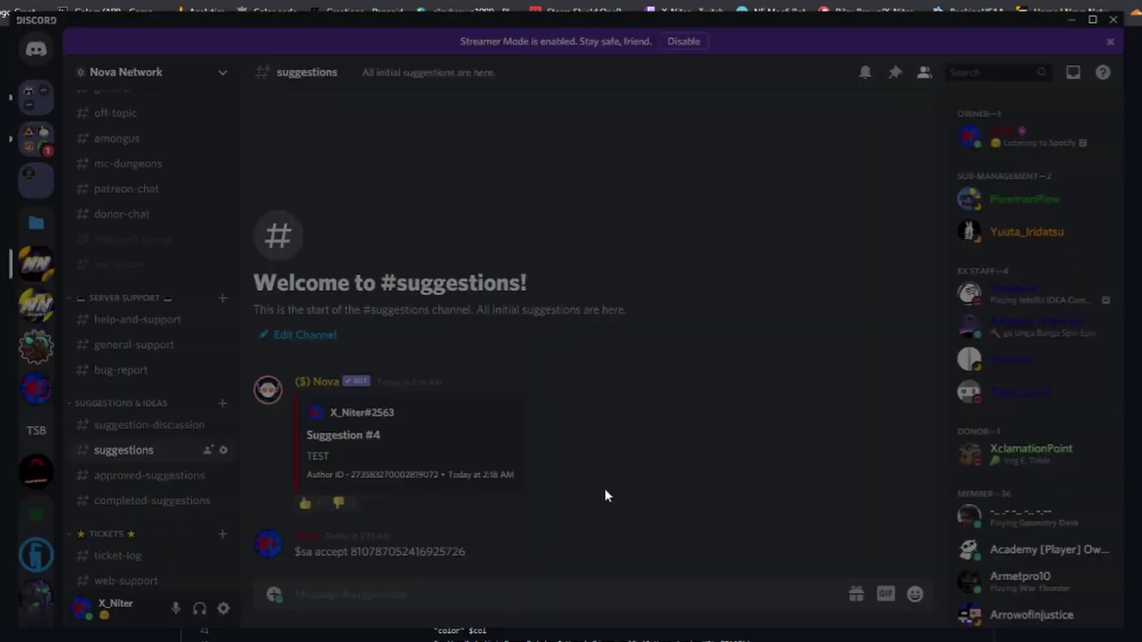
- Resend the '$sa accept' command with the message ID in #suggestion-discussion
{"action": "left_click", "coordinate": [118, 424]}
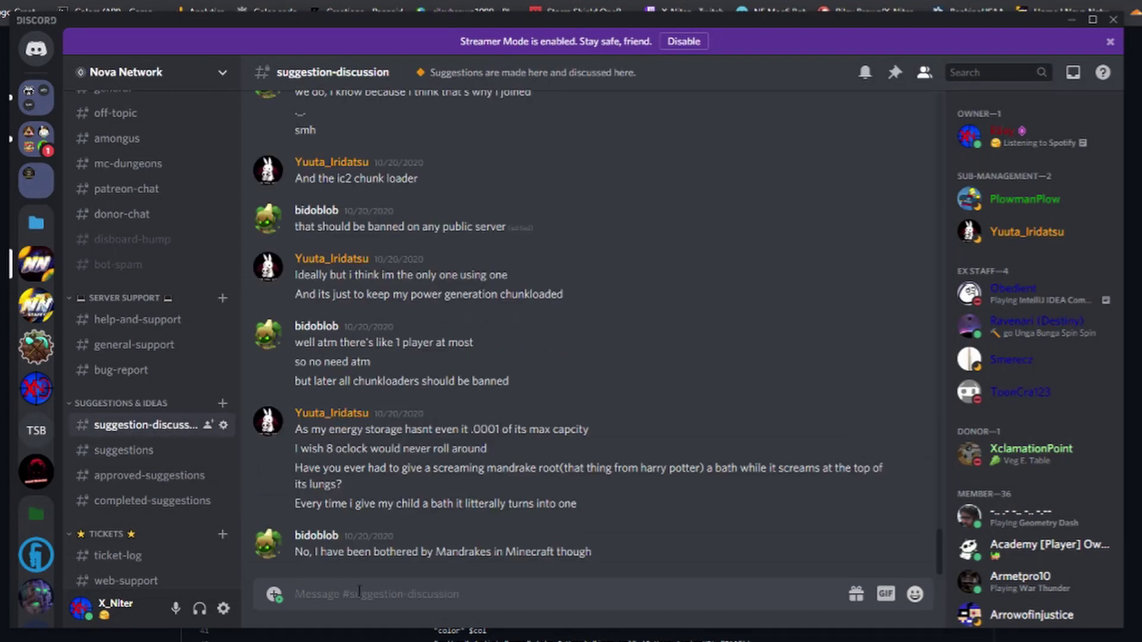
{"action": "key", "text": "ctrl+v"}
{"action": "key", "text": "Return"}
- Check #approved-suggestions and copy Suggestion #4's message ID from #suggestions
{"action": "left_click", "coordinate": [124, 449]}
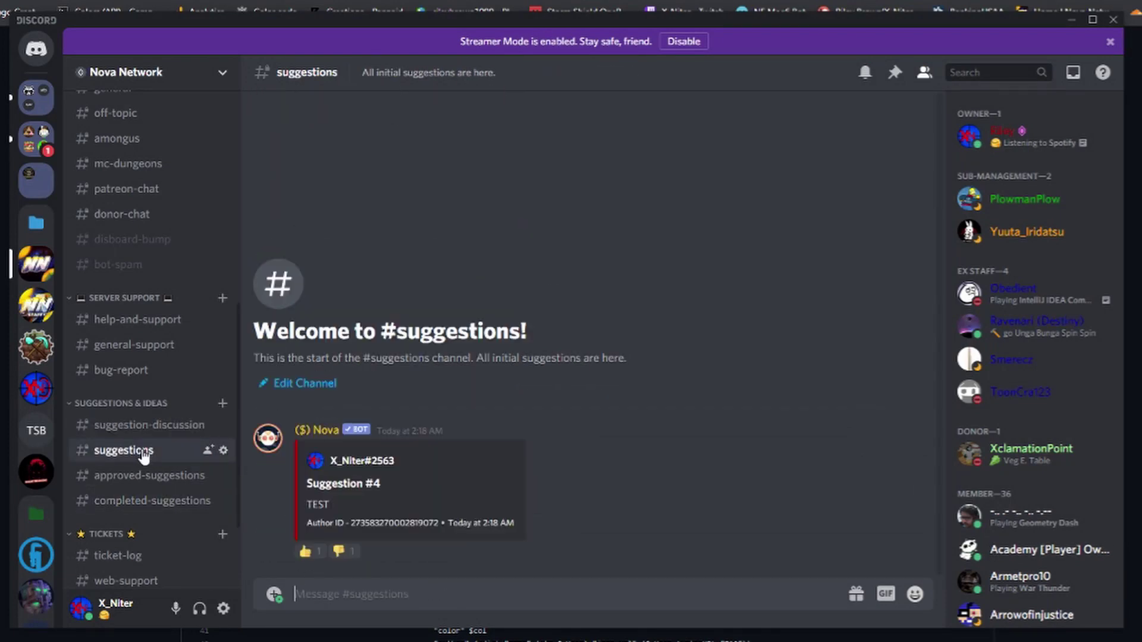
{"action": "left_click", "coordinate": [150, 476]}
{"action": "left_click", "coordinate": [133, 452]}
{"action": "right_click", "coordinate": [382, 505]}
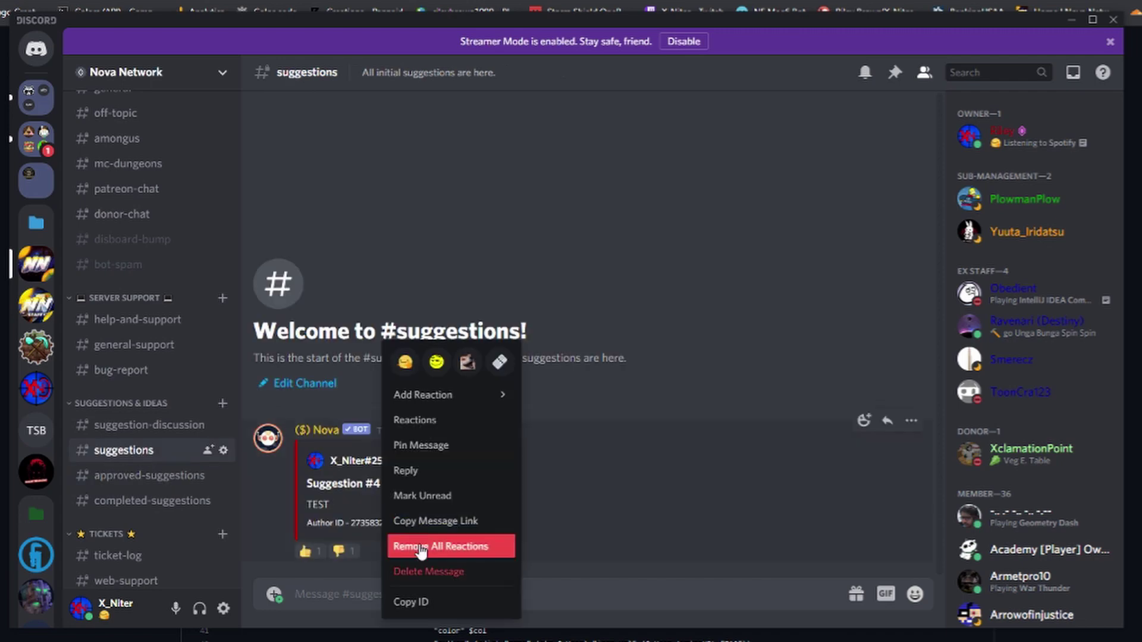
{"action": "left_click", "coordinate": [436, 602]}
- Send the '$sa accept' command with the copied ID twice in #suggestion-discussion
{"action": "left_click", "coordinate": [146, 425]}
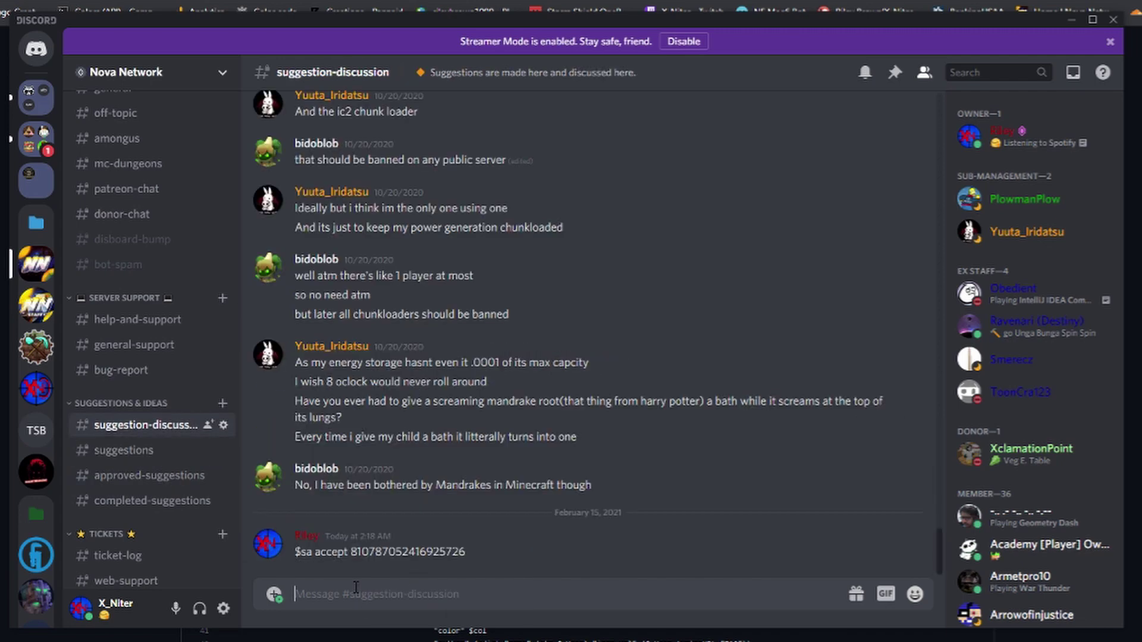
{"action": "type", "text": "$sa"}
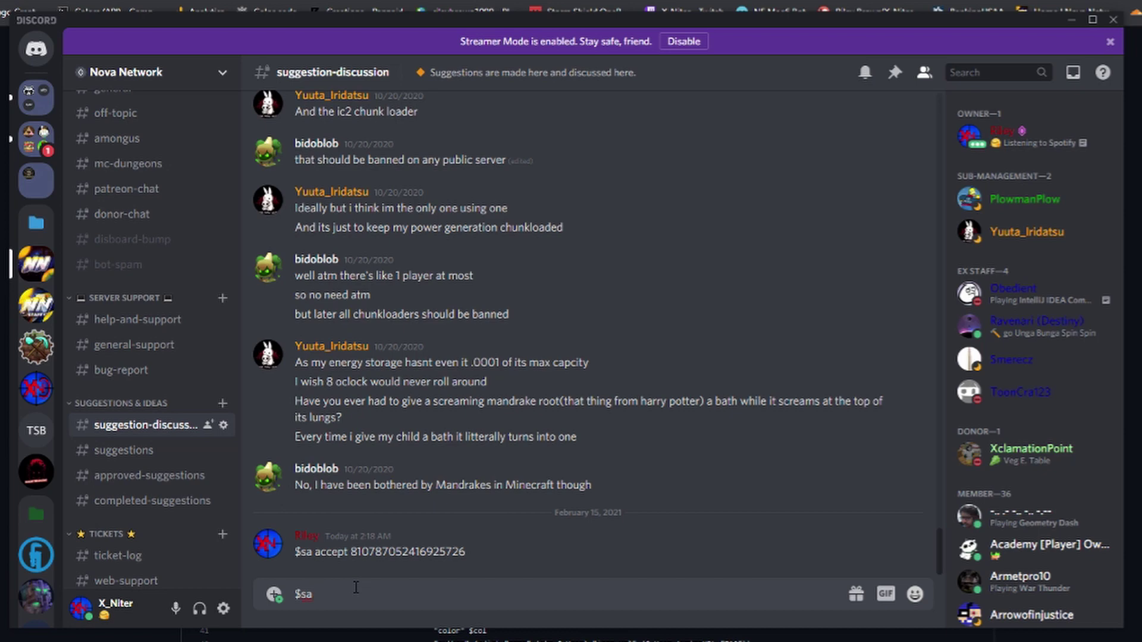
{"action": "type", "text": " accept"}
{"action": "key", "text": "ctrl+v"}
{"action": "key", "text": "Return"}
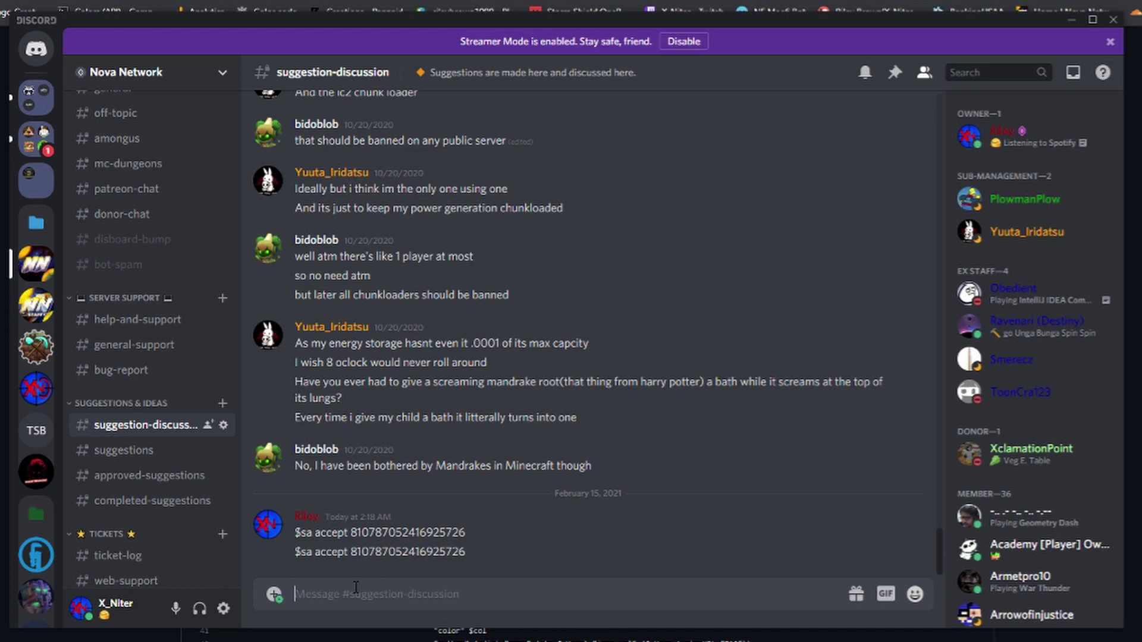
{"action": "key", "text": "ctrl+v"}
{"action": "key", "text": "Return"}
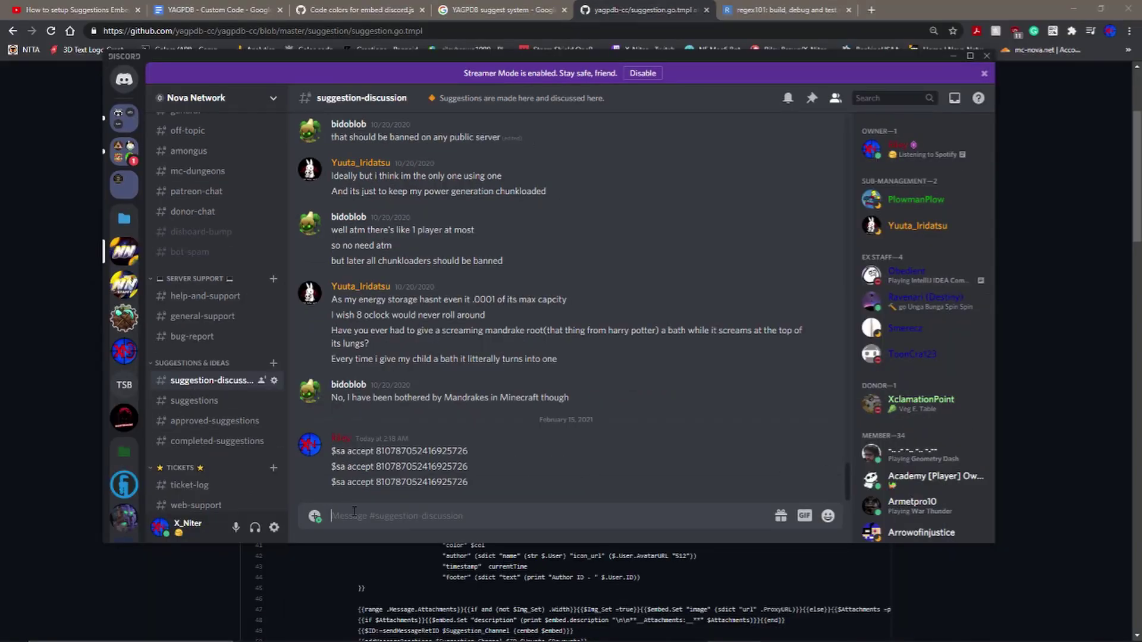
- Change 'accept' to 'Approve' in the pasted command and send it
{"action": "key", "text": "ctrl+v"}
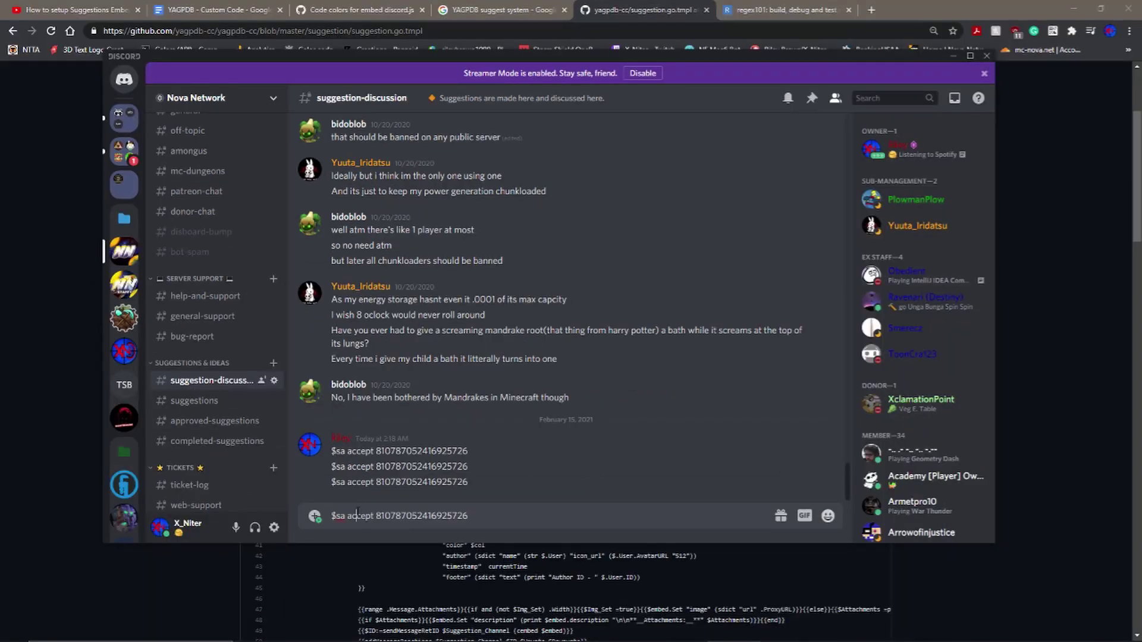
{"action": "double_click", "coordinate": [357, 516]}
{"action": "type", "text": "Appro"}
{"action": "type", "text": "ve"}
{"action": "key", "text": "Return"}
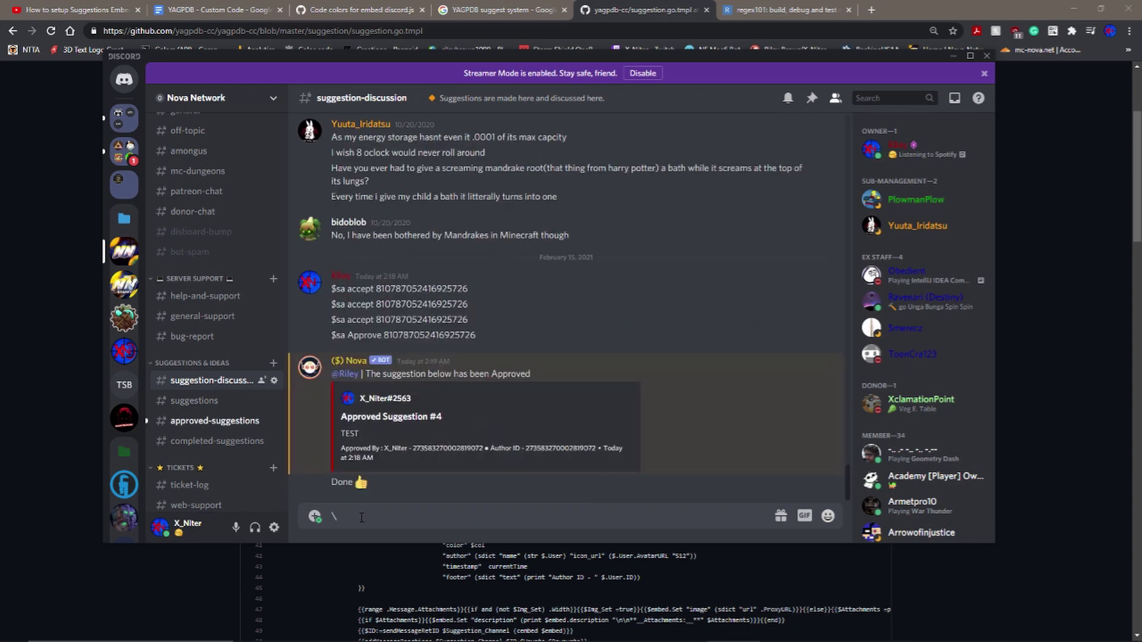
{"action": "key", "text": "BackSpace"}
{"action": "left_click", "coordinate": [180, 425]}
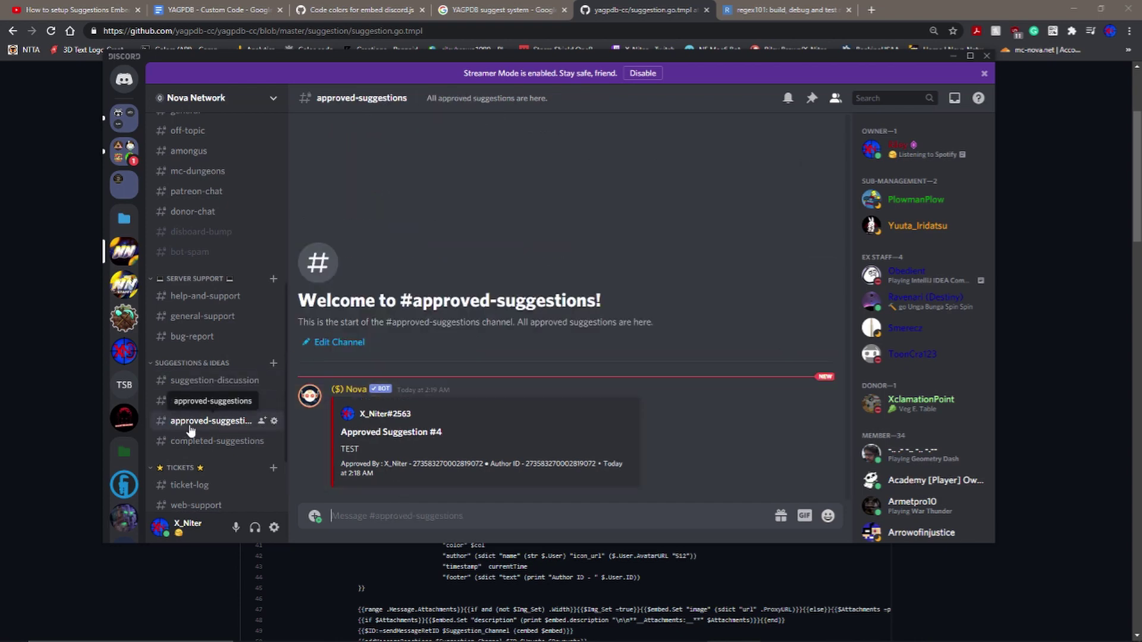
{"action": "left_click", "coordinate": [205, 384]}
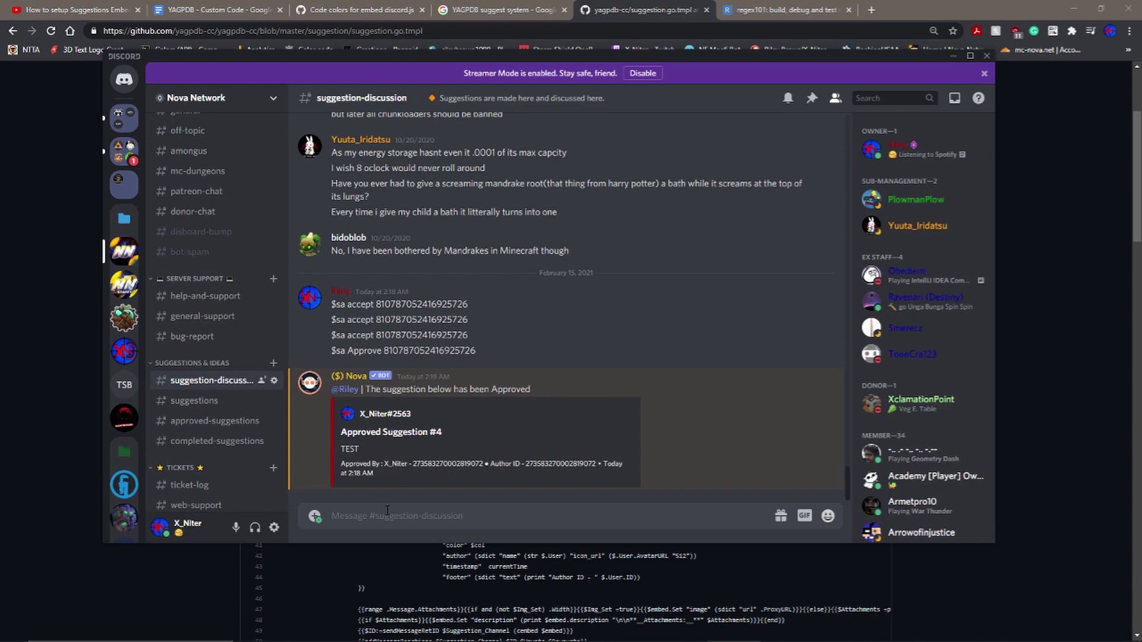
- Send '$sa implement' with the ID, then resend a copy with the missing space added
{"action": "key", "text": "ctrl+v"}
{"action": "double_click", "coordinate": [361, 515]}
{"action": "type", "text": "implement"}
{"action": "key", "text": "Return"}
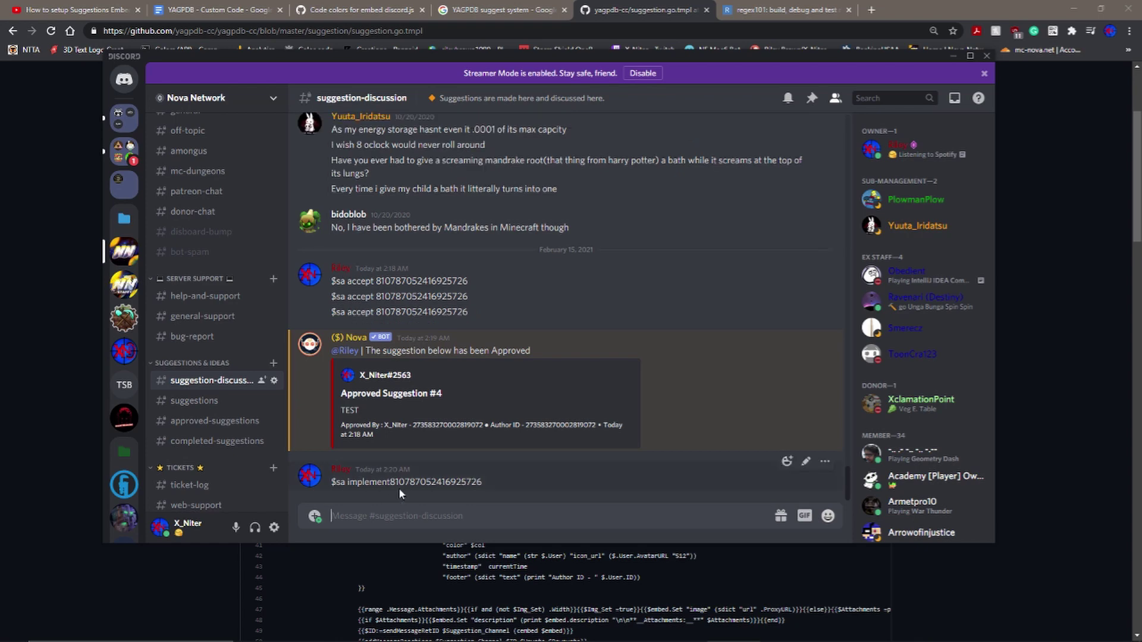
{"action": "left_click_drag", "start_coordinate": [331, 482], "coordinate": [489, 477]}
{"action": "key", "text": "ctrl+c"}
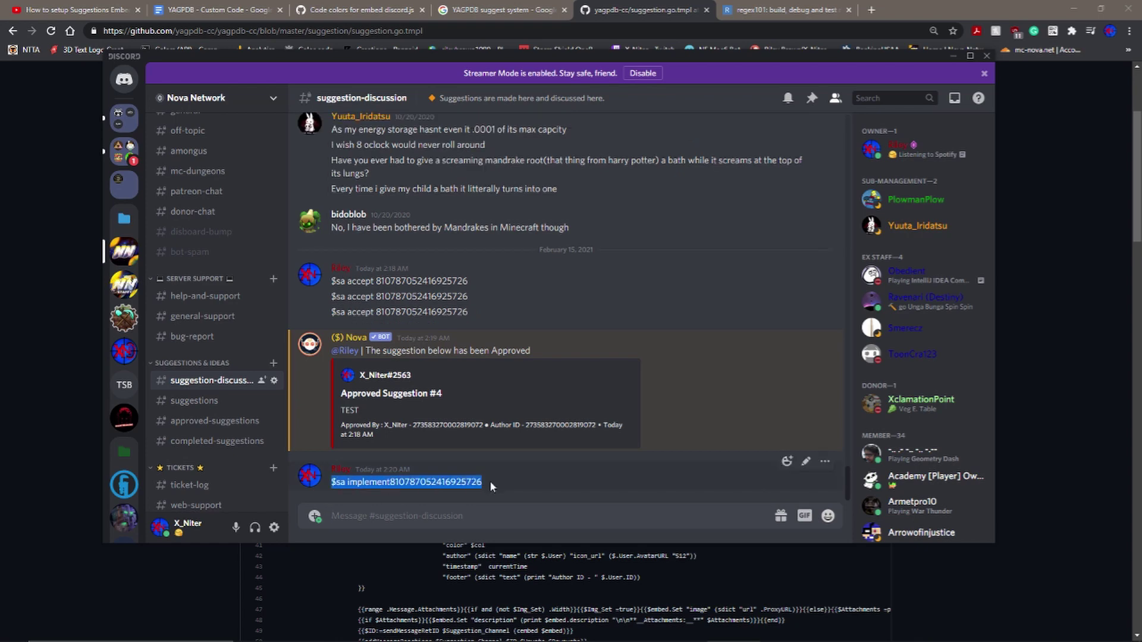
{"action": "left_click", "coordinate": [401, 518]}
{"action": "key", "text": "ctrl+v"}
{"action": "left_click", "coordinate": [390, 516]}
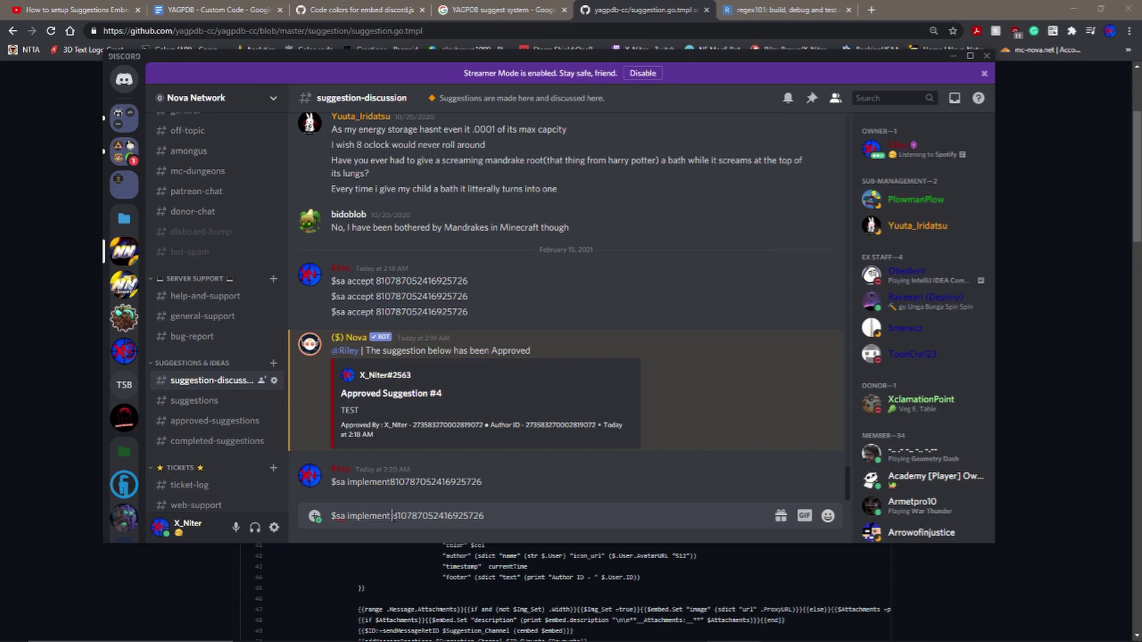
{"action": "key", "text": "Return"}
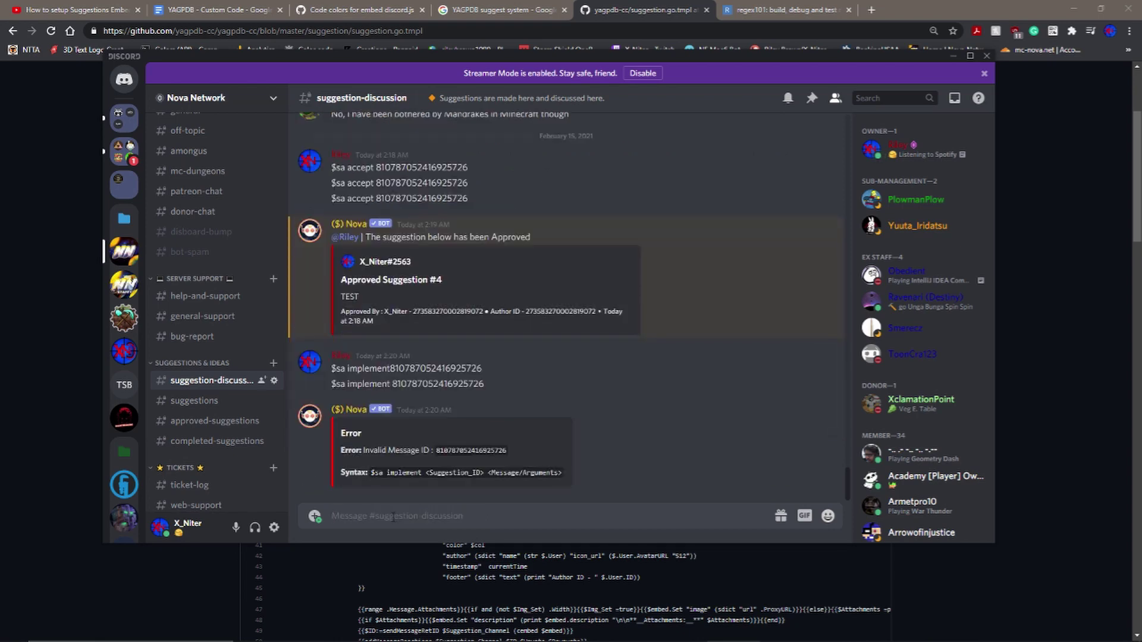
- Resend implement with the #approved-suggestions message ID and reply to the bot's notice
{"action": "left_click", "coordinate": [210, 420]}
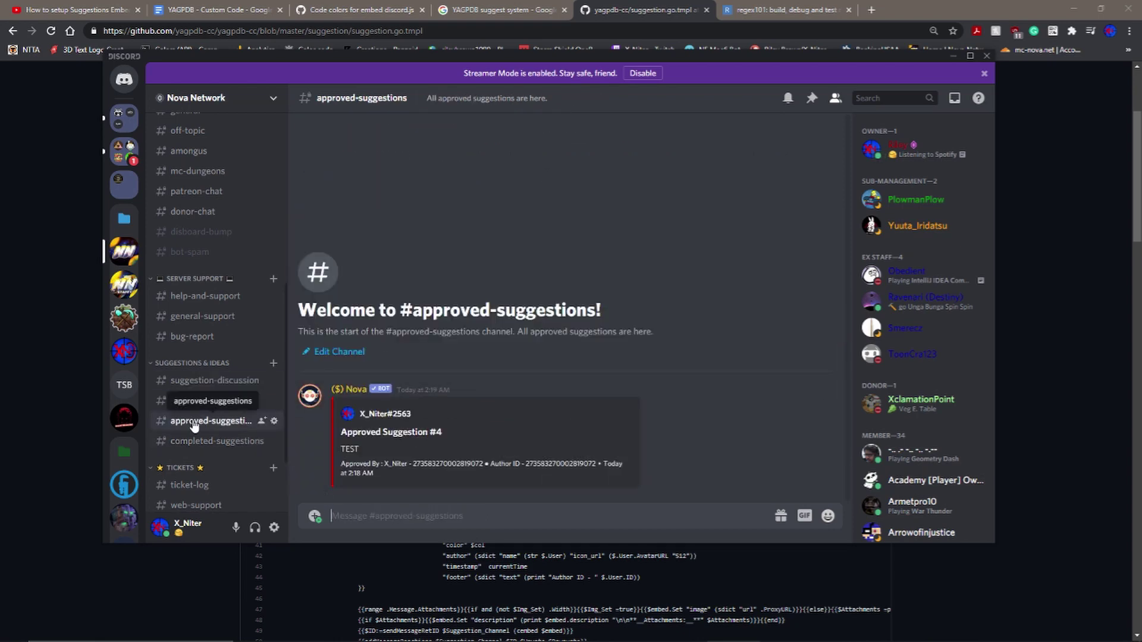
{"action": "right_click", "coordinate": [449, 434]}
{"action": "key", "text": "Escape"}
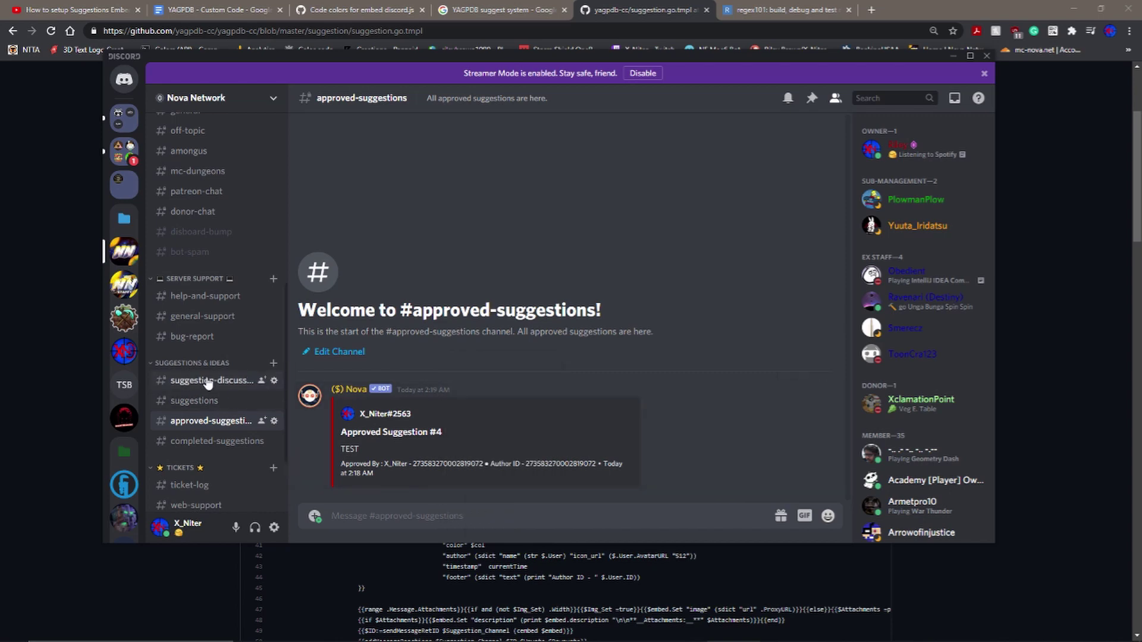
{"action": "left_click", "coordinate": [214, 381]}
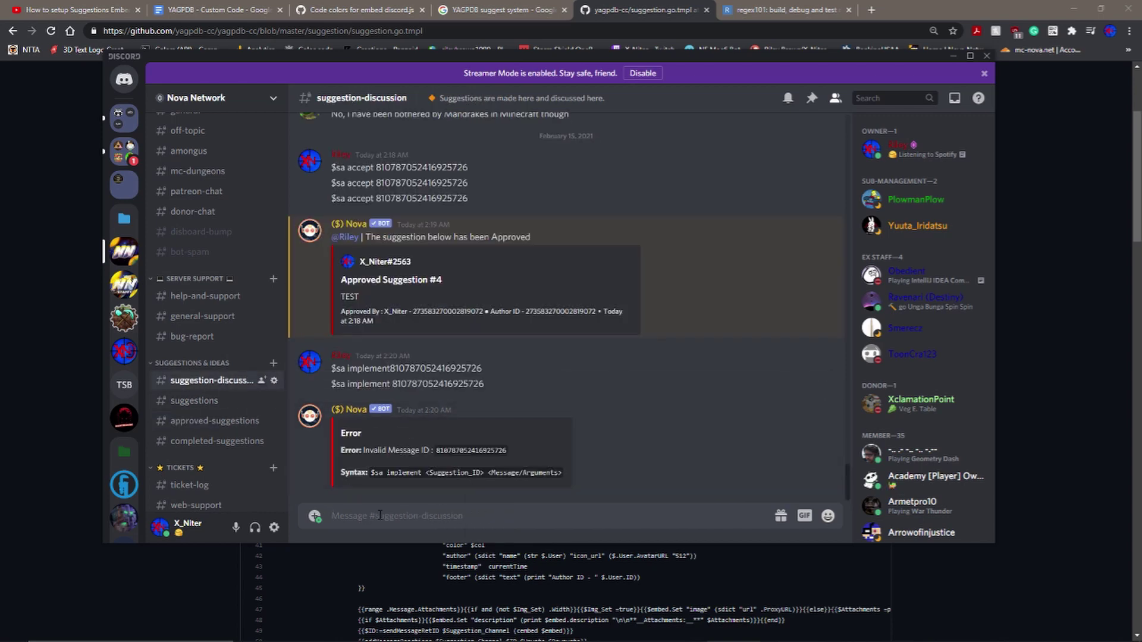
{"action": "type", "text": "$sa"}
{"action": "type", "text": " implement 810787415593713714"}
{"action": "key", "text": "Return"}
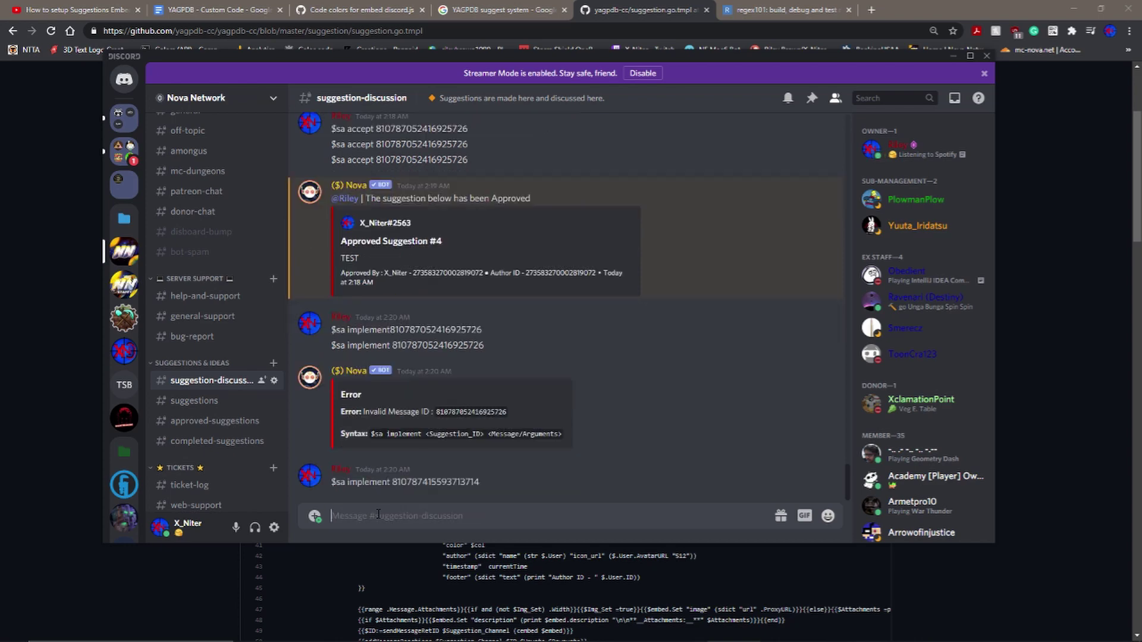
{"action": "mouse_move", "coordinate": [490, 431]}
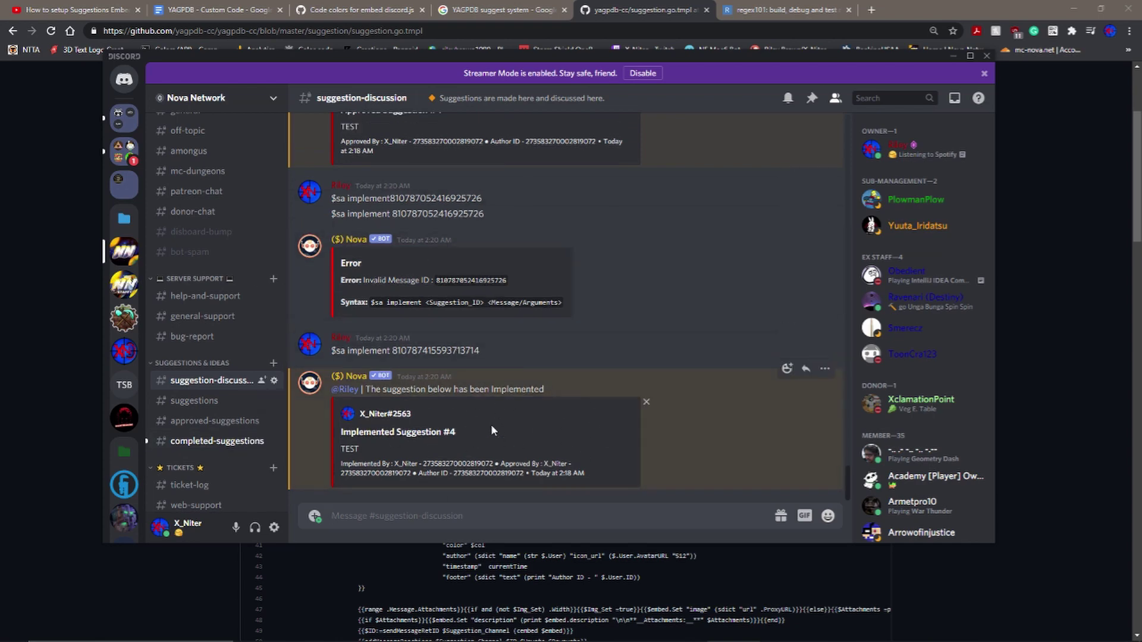
{"action": "left_click", "coordinate": [807, 369]}
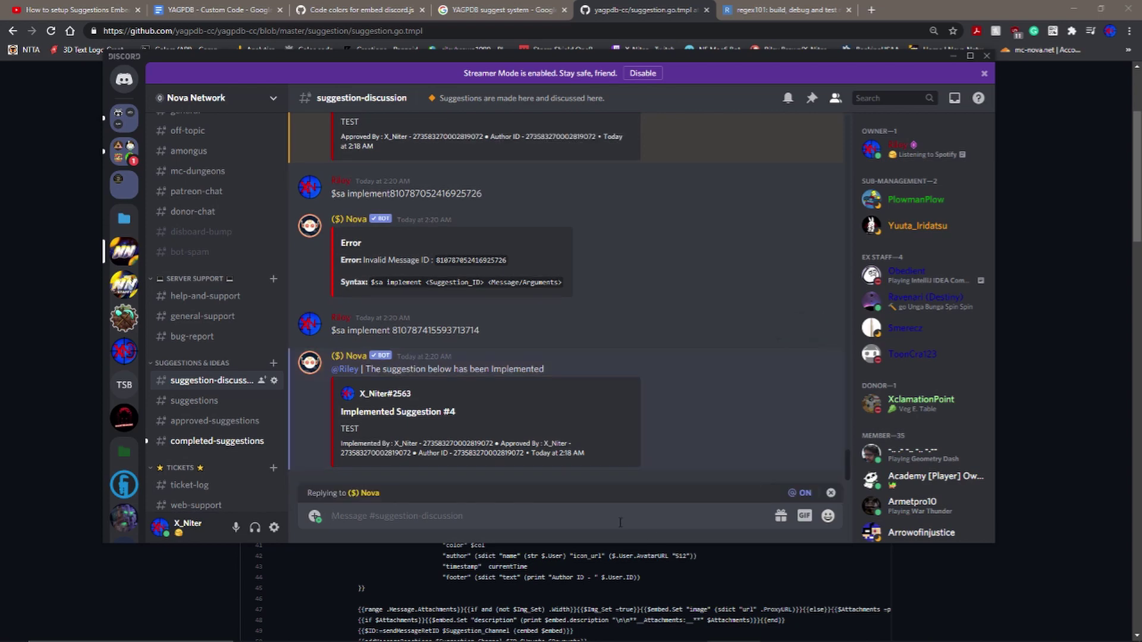
{"action": "type", "text": "I don't like this c"}
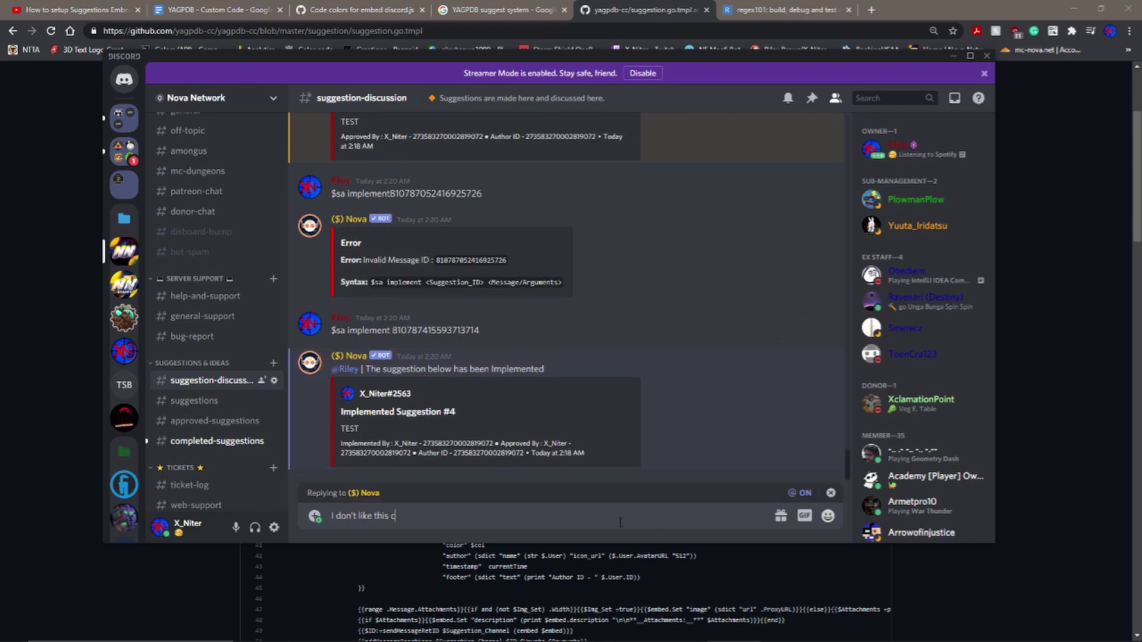
{"action": "type", "text": "hange"}
{"action": "key", "text": "Return"}
- Delete the implemented Suggestion #4 message from #completed-suggestions
{"action": "left_click", "coordinate": [542, 555]}
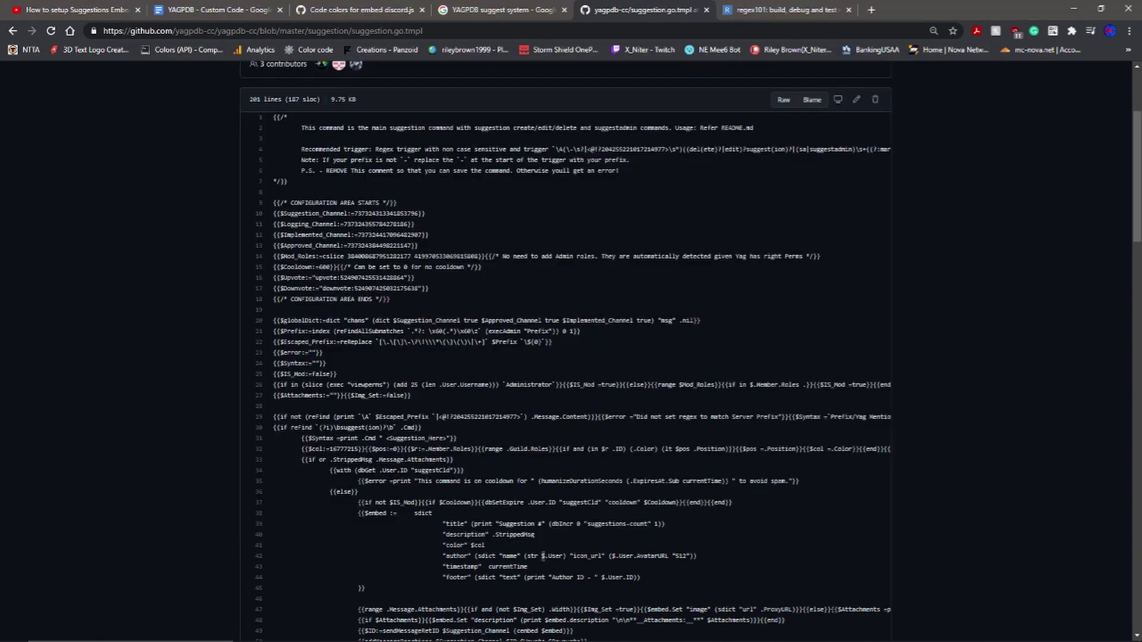
{"action": "left_click", "coordinate": [518, 630]}
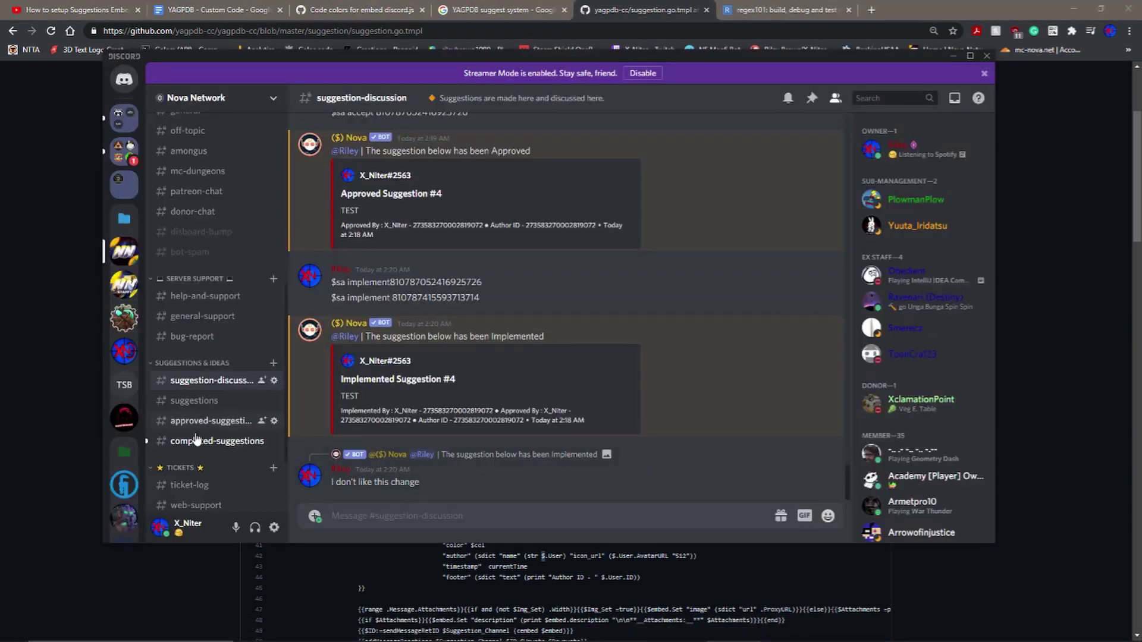
{"action": "left_click", "coordinate": [212, 440]}
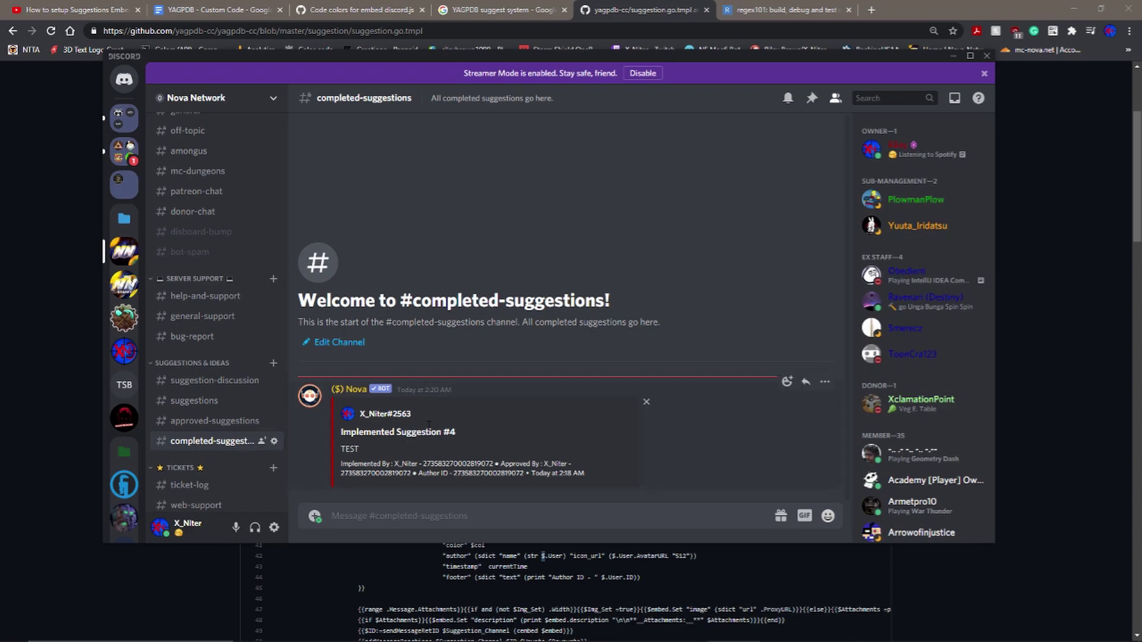
{"action": "left_click", "coordinate": [825, 382]}
{"action": "left_click", "coordinate": [732, 468]}
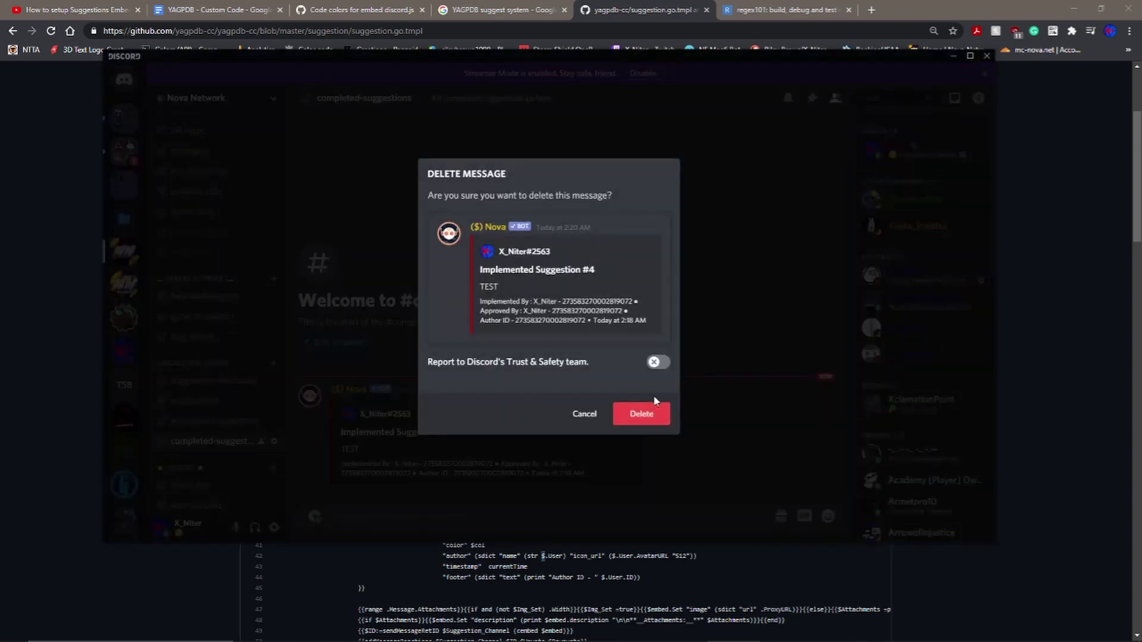
{"action": "left_click", "coordinate": [639, 412]}
- Send '$clear 10' in #suggestion-discussion to purge the test messages
{"action": "left_click", "coordinate": [208, 419]}
{"action": "left_click", "coordinate": [213, 380]}
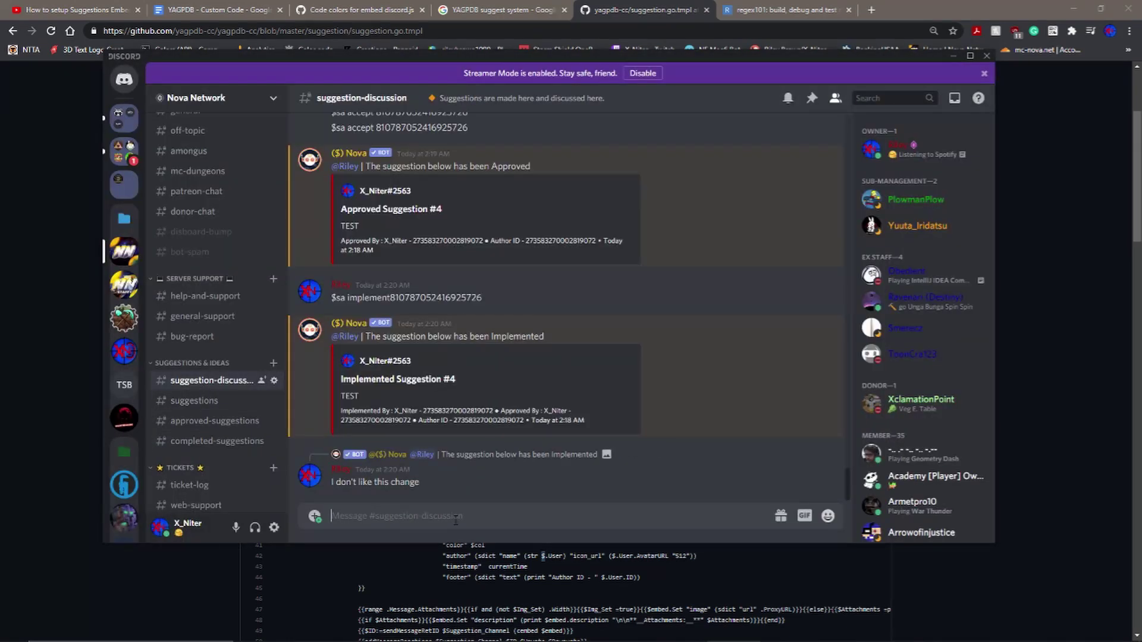
{"action": "type", "text": "$c"}
{"action": "type", "text": "lear 10"}
{"action": "key", "text": "Return"}
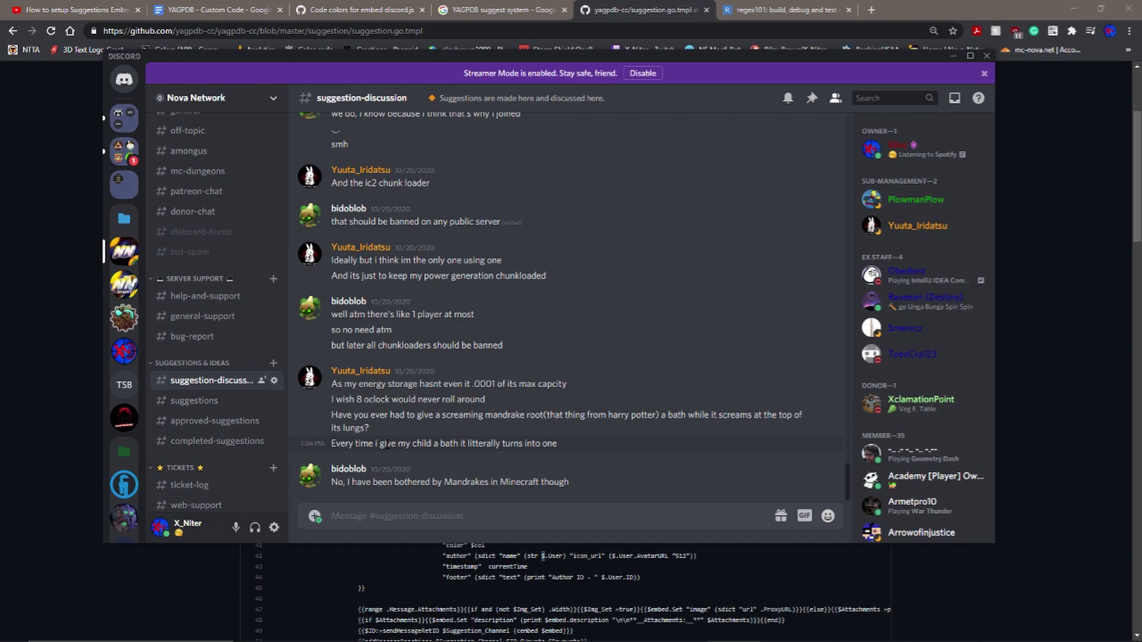
- Highlight suggestion.go.tmpl's opening comment (lines 1–7), then the recommended trigger regex on line 4
{"action": "left_click", "coordinate": [67, 258]}
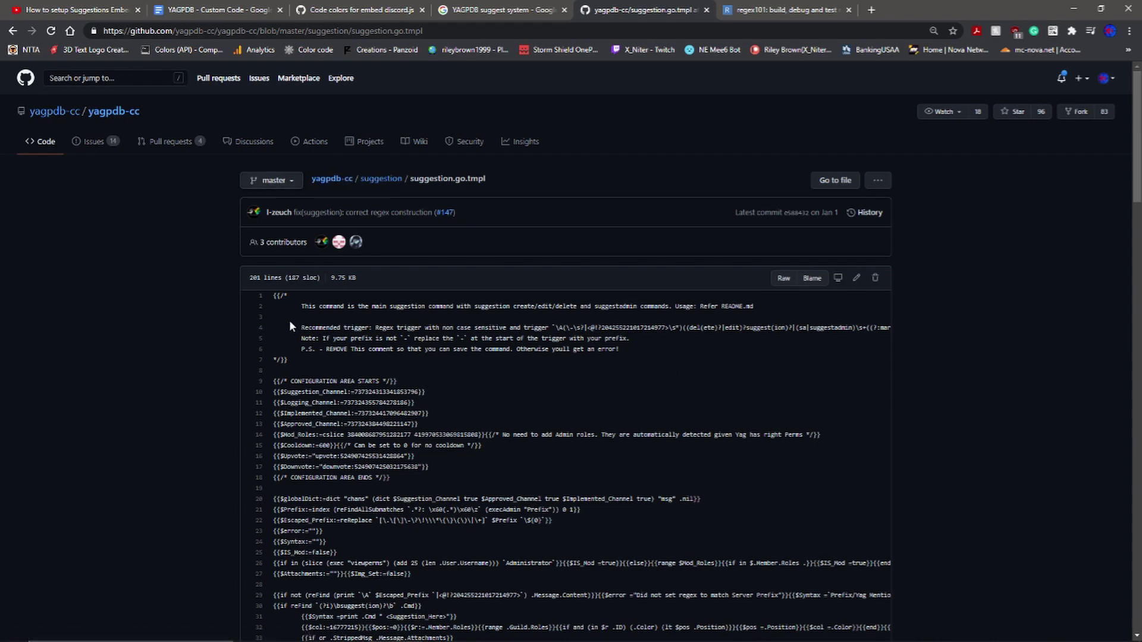
{"action": "left_click_drag", "start_coordinate": [290, 327], "coordinate": [341, 353]}
{"action": "left_click", "coordinate": [341, 355]}
{"action": "scroll", "coordinate": [434, 394], "scroll_direction": "down", "scroll_amount": 4}
{"action": "scroll", "coordinate": [273, 315], "scroll_direction": "up", "scroll_amount": 3}
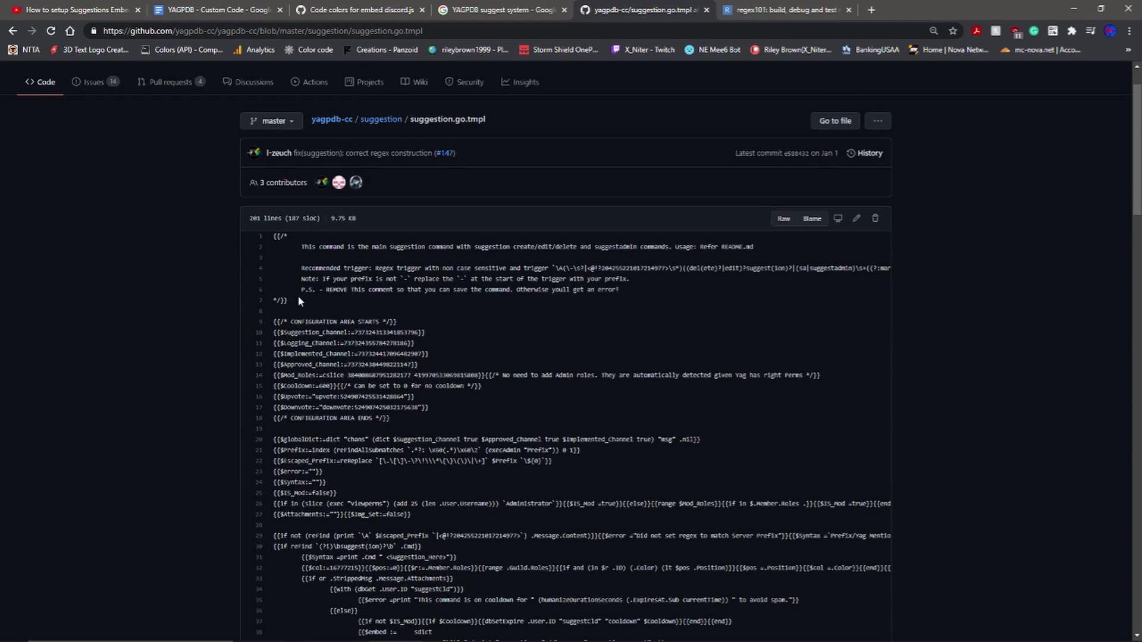
{"action": "mouse_move", "coordinate": [300, 296]}
{"action": "left_mouse_down"}
{"action": "mouse_move", "coordinate": [268, 232]}
{"action": "mouse_move", "coordinate": [275, 241]}
{"action": "left_mouse_up"}
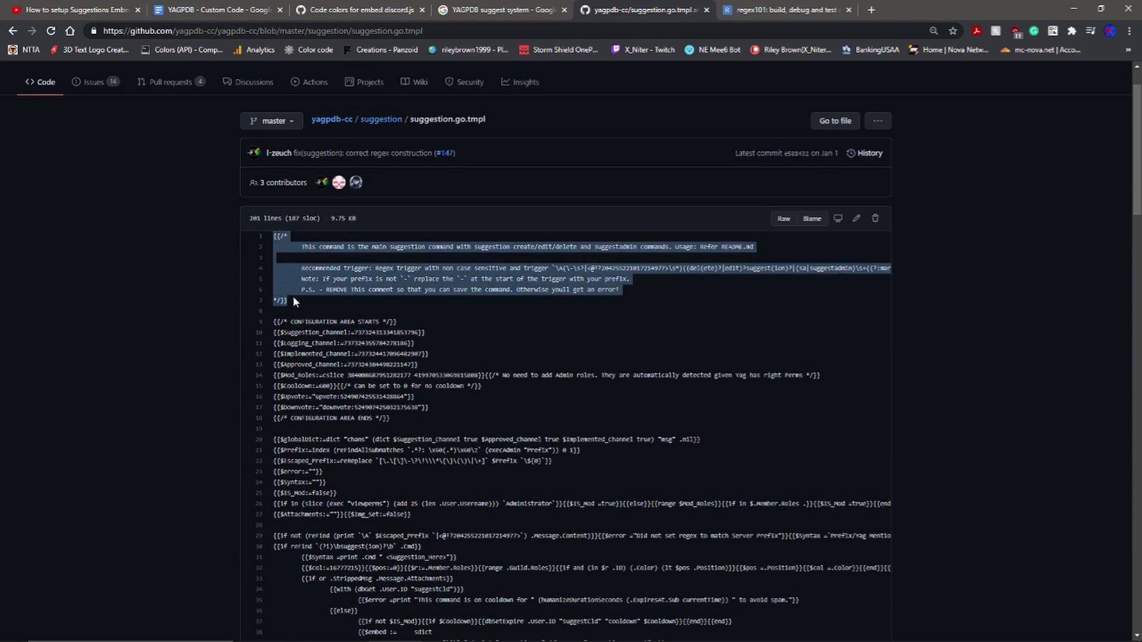
{"action": "left_click_drag", "start_coordinate": [293, 301], "coordinate": [274, 242]}
{"action": "left_click_drag", "start_coordinate": [555, 268], "coordinate": [759, 267]}
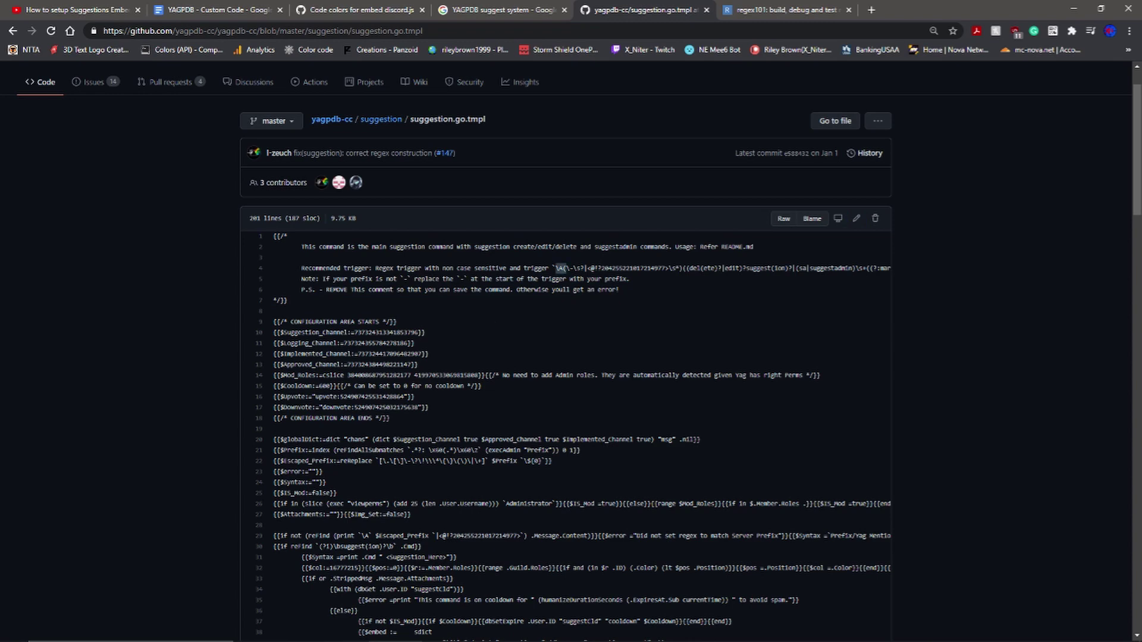
- Maximize the control panel, zoom in slightly, and copy #19's whole trigger regex
{"action": "left_click", "coordinate": [449, 631]}
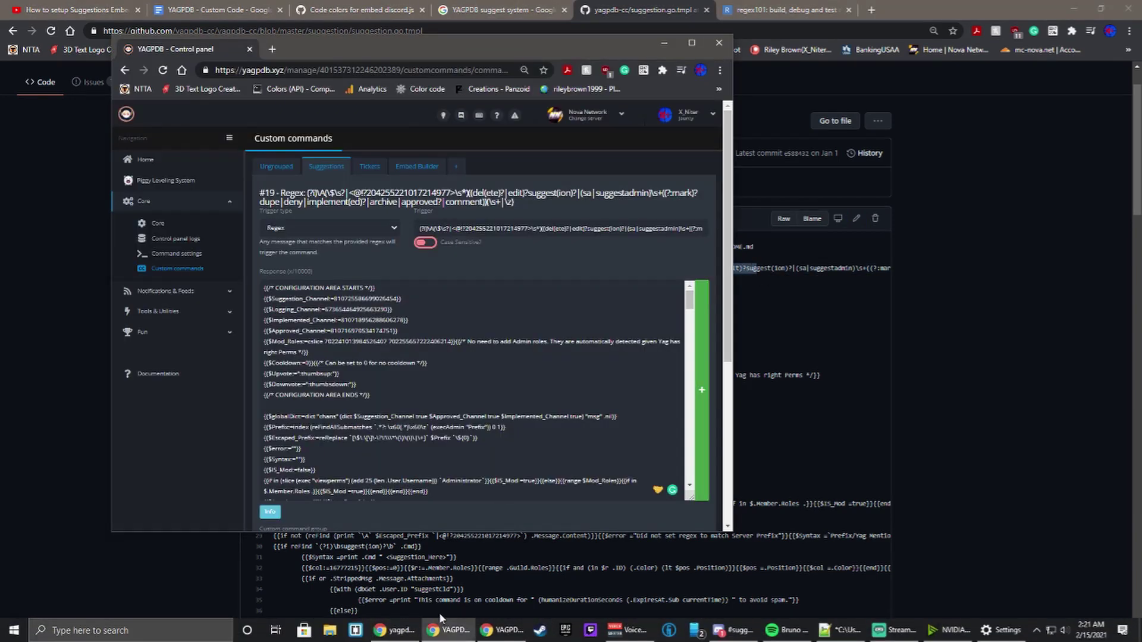
{"action": "double_click", "coordinate": [487, 46]}
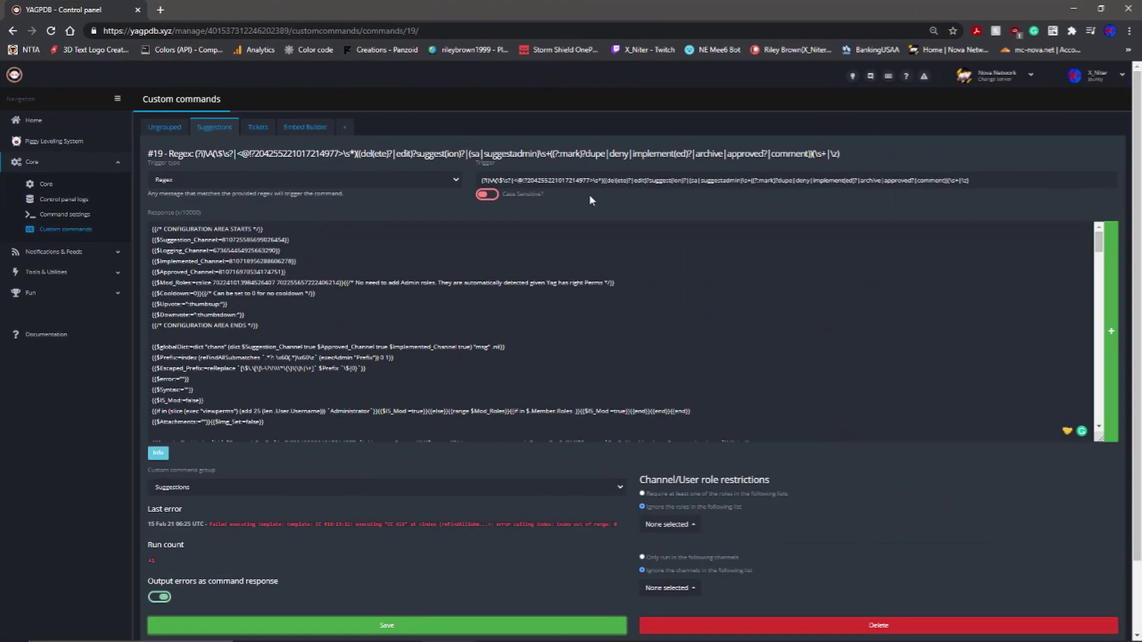
{"action": "key", "text": "ctrl+plus"}
{"action": "left_click_drag", "start_coordinate": [503, 203], "coordinate": [803, 238]}
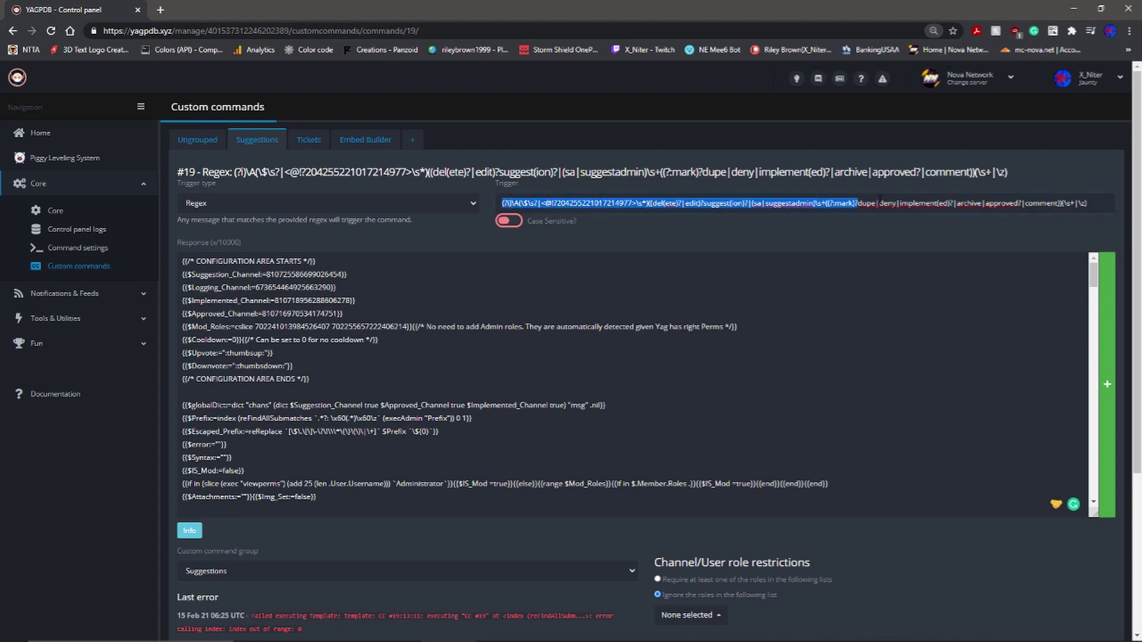
{"action": "key", "text": "ctrl+c"}
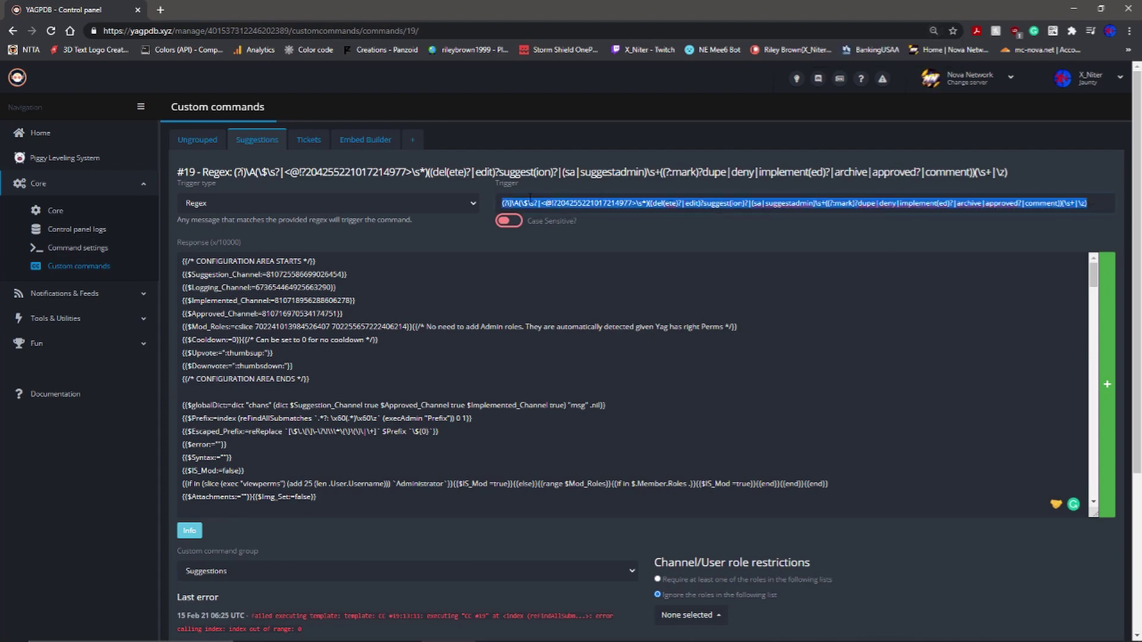
{"action": "left_click", "coordinate": [526, 203]}
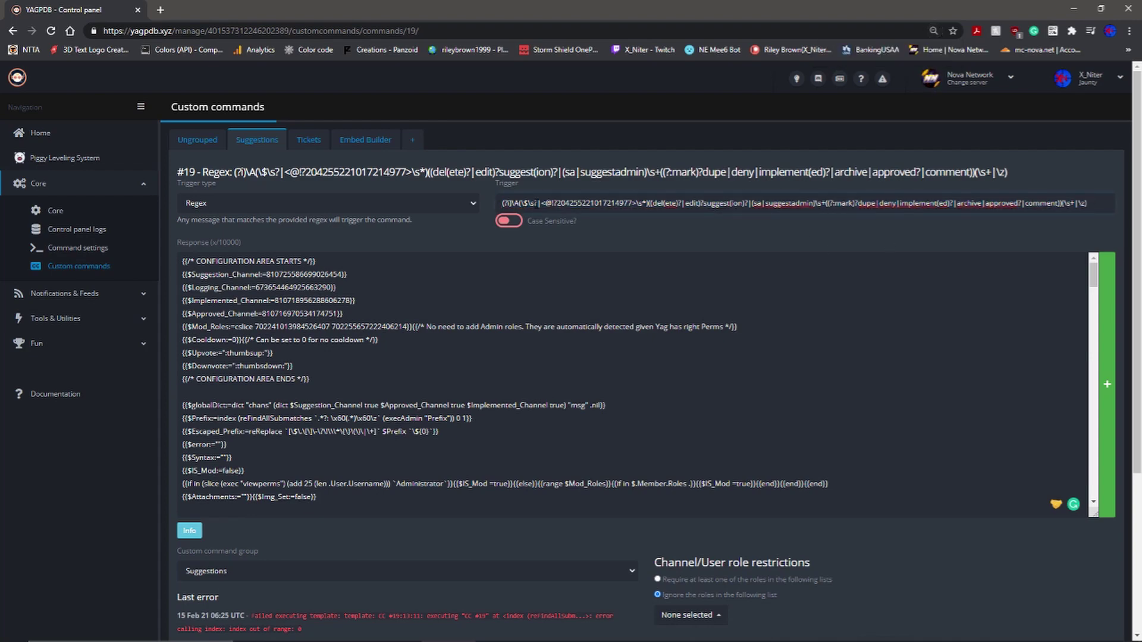
- Zoom to 175%, correct the trigger's opening characters, and select its escaped \$ prefix
{"action": "key", "text": "ctrl+plus"}
{"action": "key", "text": "ctrl+plus"}
{"action": "key", "text": "ctrl+plus"}
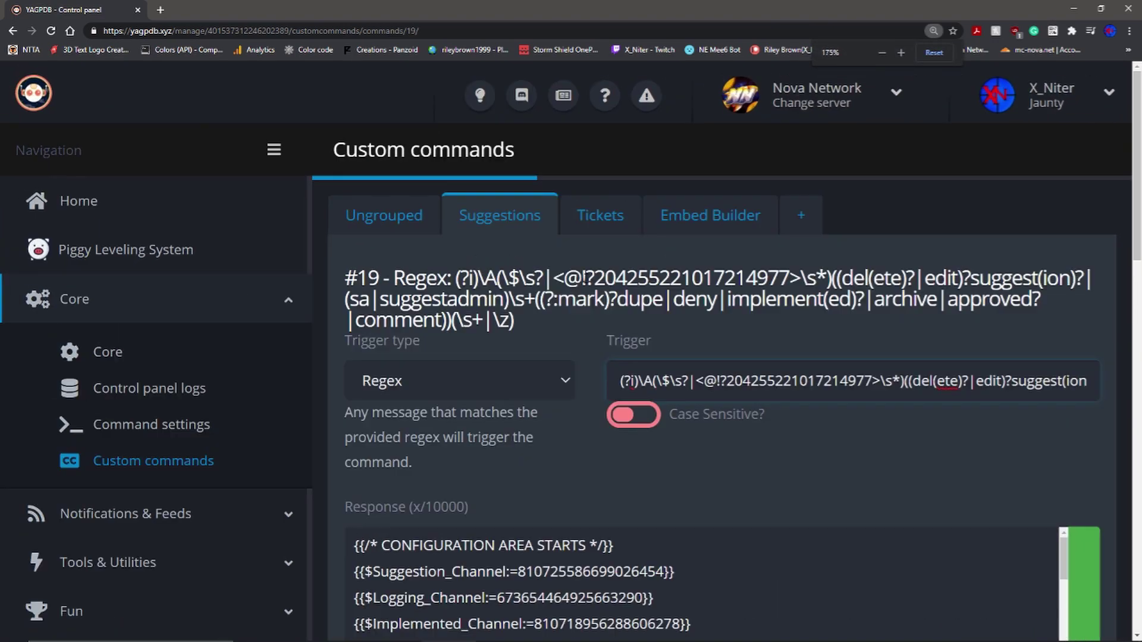
{"action": "left_click_drag", "start_coordinate": [663, 380], "coordinate": [669, 381]}
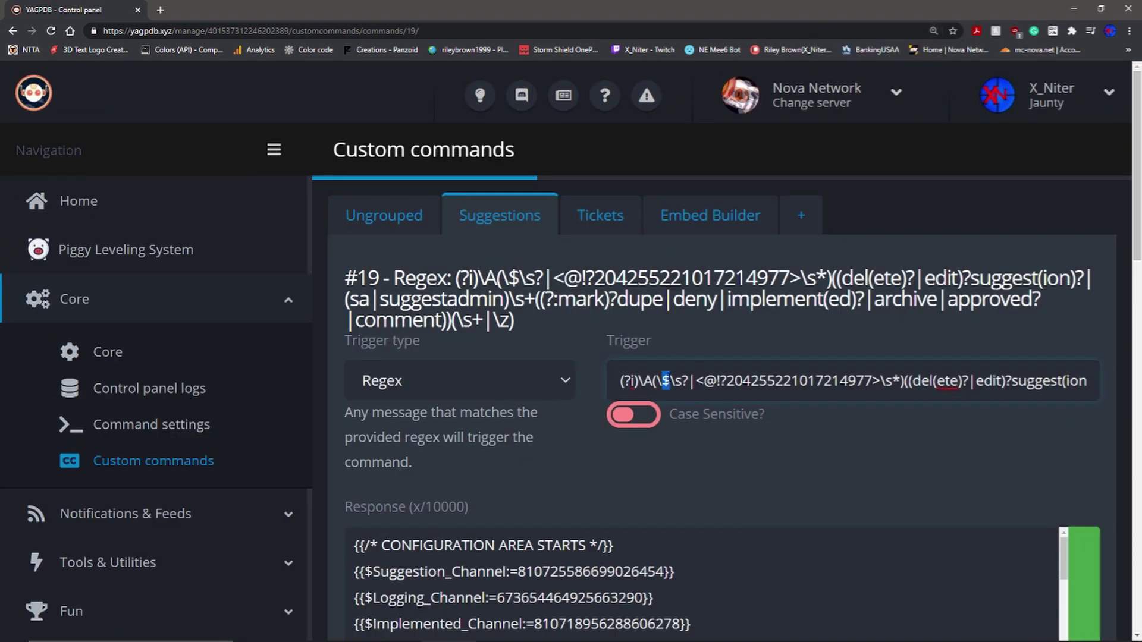
{"action": "key", "text": "BackSpace"}
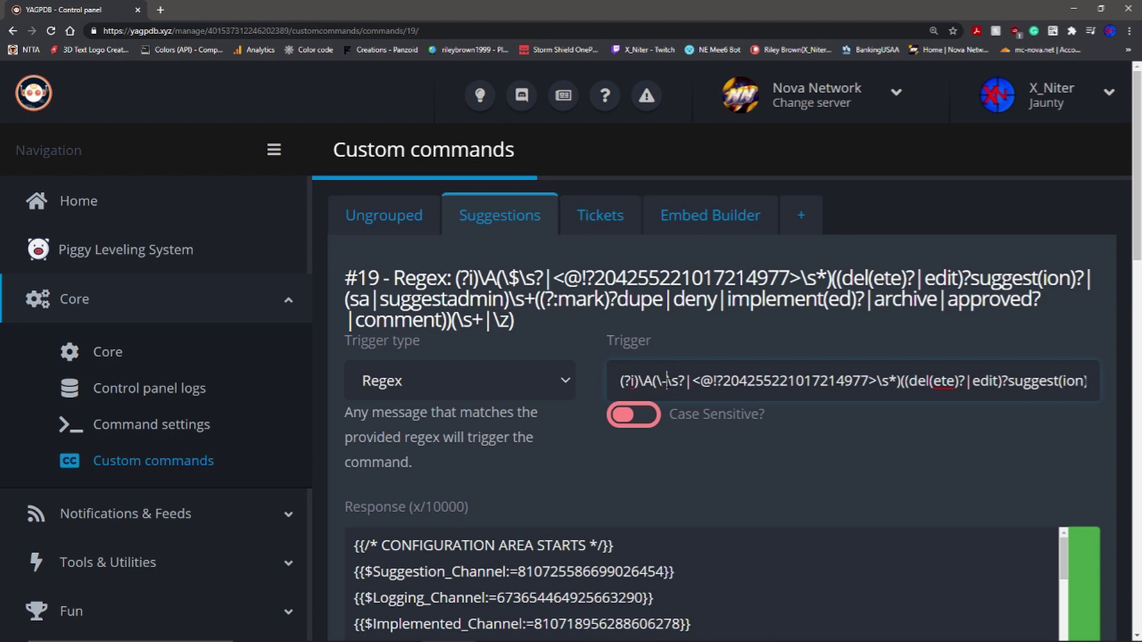
{"action": "key", "text": "BackSpace"}
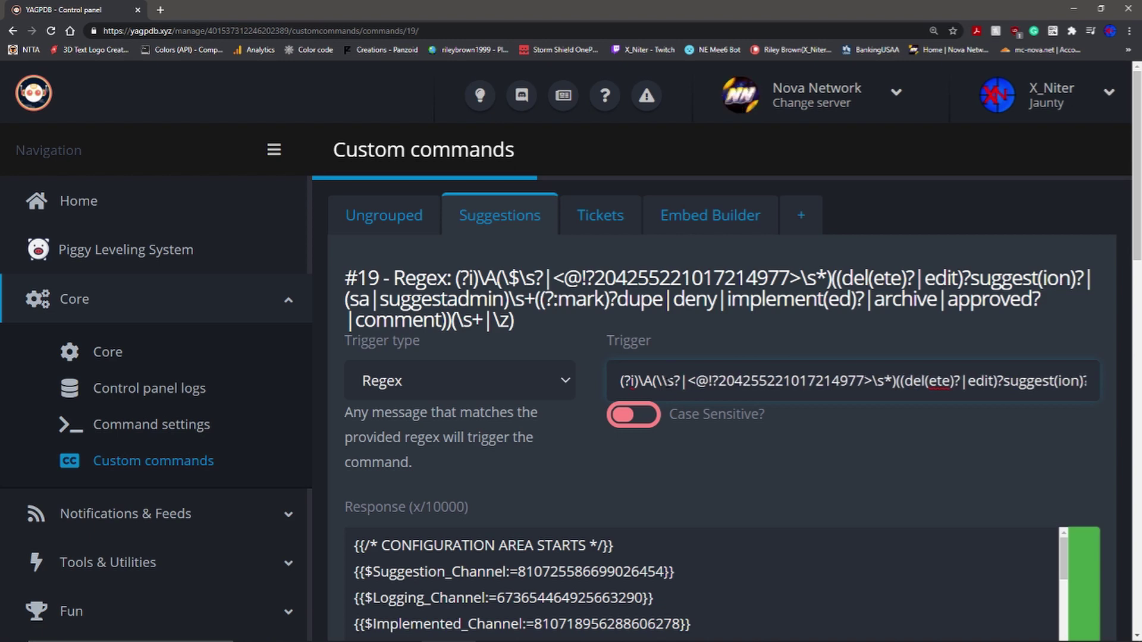
{"action": "type", "text": "&"}
{"action": "key", "text": "BackSpace"}
{"action": "type", "text": "$"}
{"action": "key", "text": "shift+Left"}
{"action": "key", "text": "shift+Left"}
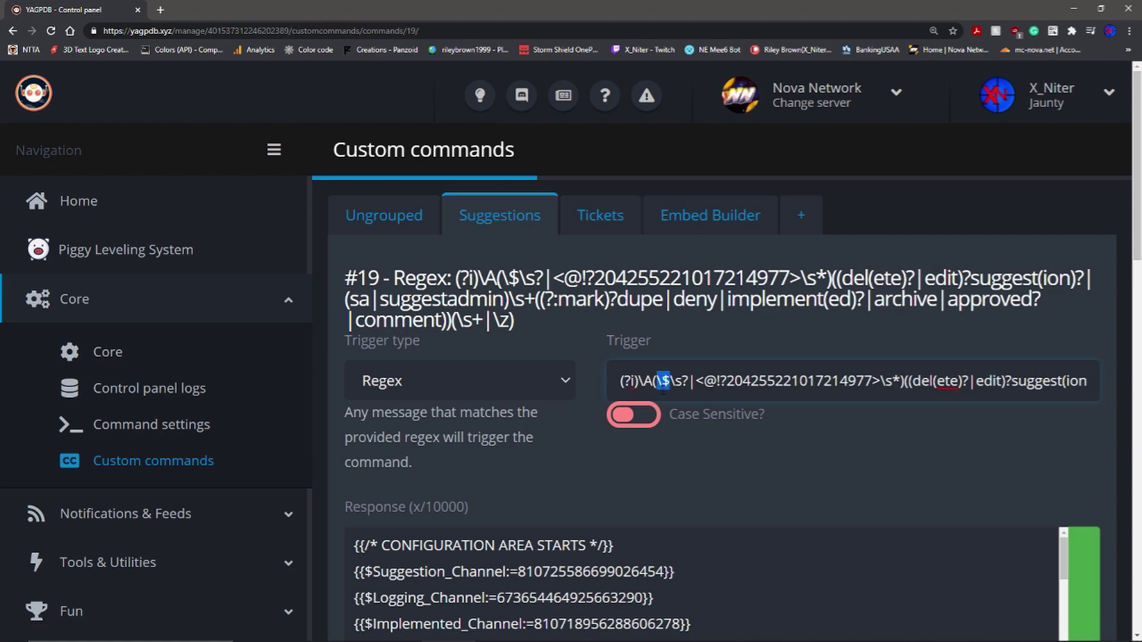
{"action": "scroll", "coordinate": [475, 391], "scroll_direction": "down", "scroll_amount": 2}
{"action": "scroll", "coordinate": [531, 477], "scroll_direction": "down", "scroll_amount": 3}
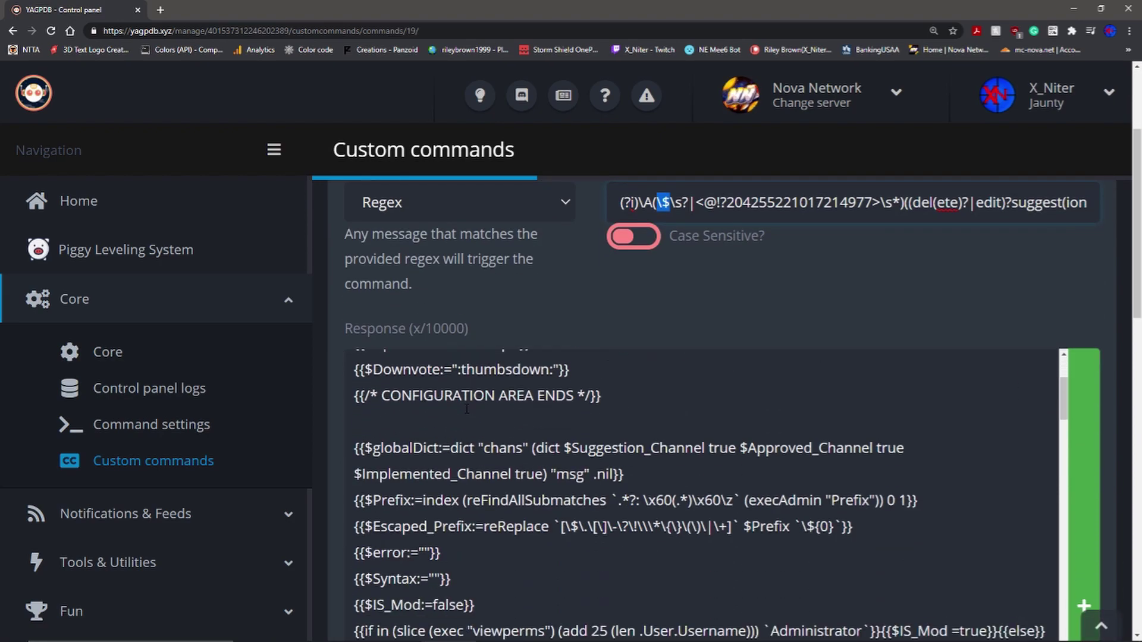
{"action": "scroll", "coordinate": [532, 478], "scroll_direction": "down", "scroll_amount": 2}
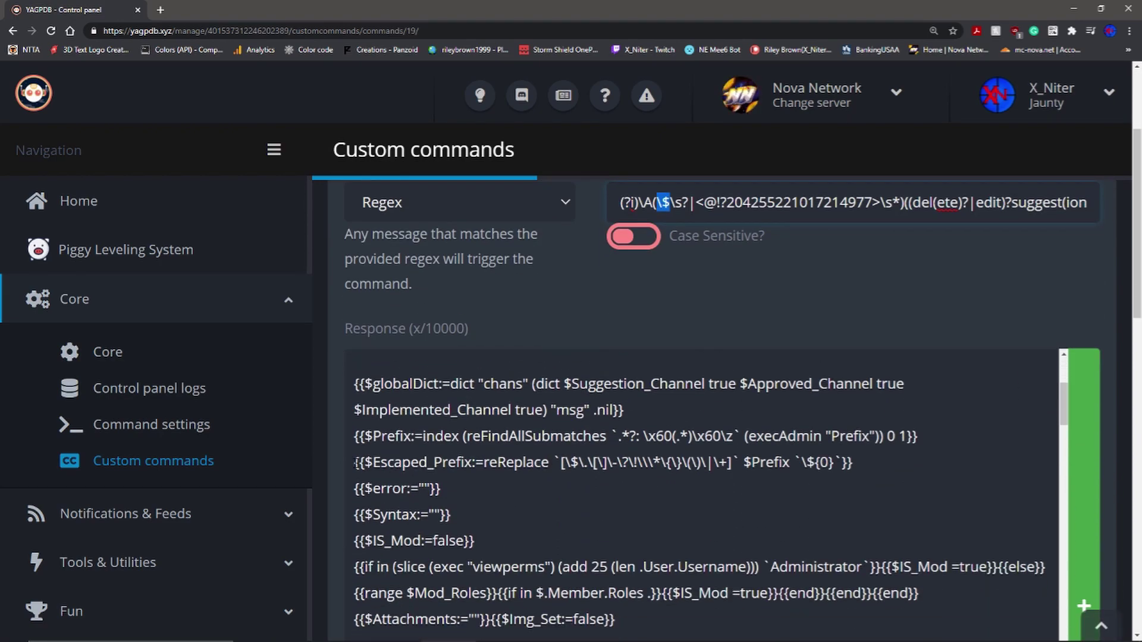
- Select the {{$Escaped_Prefix:=reReplace ...}} response line, then zoom the page back out
{"action": "left_click_drag", "start_coordinate": [355, 463], "coordinate": [853, 462]}
{"action": "left_click", "coordinate": [854, 463]}
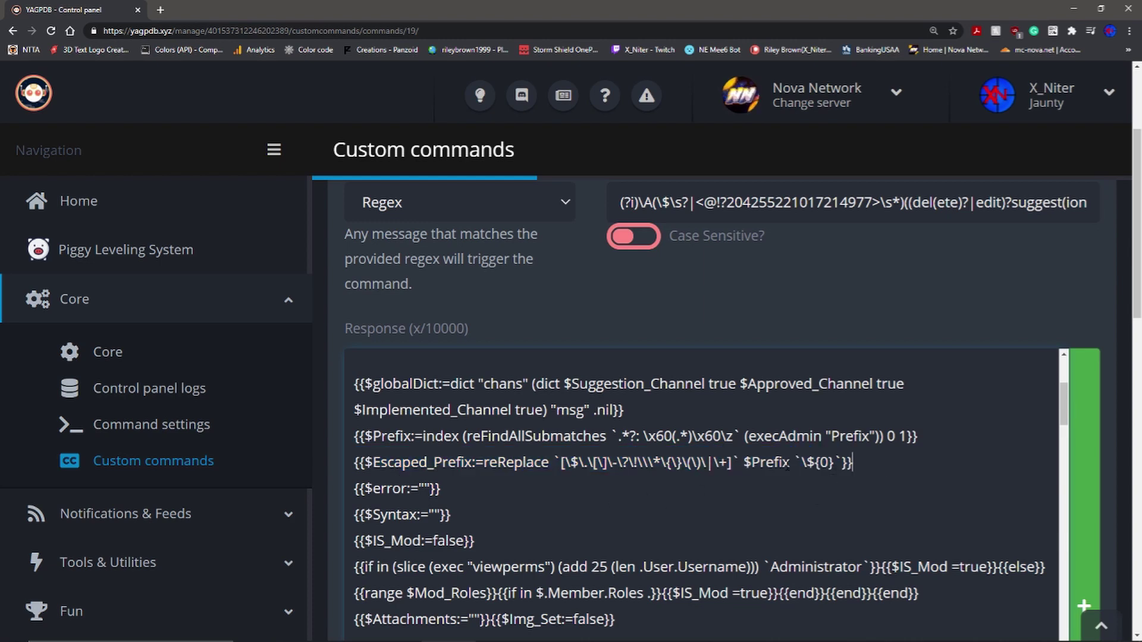
{"action": "left_click_drag", "start_coordinate": [353, 463], "coordinate": [867, 465]}
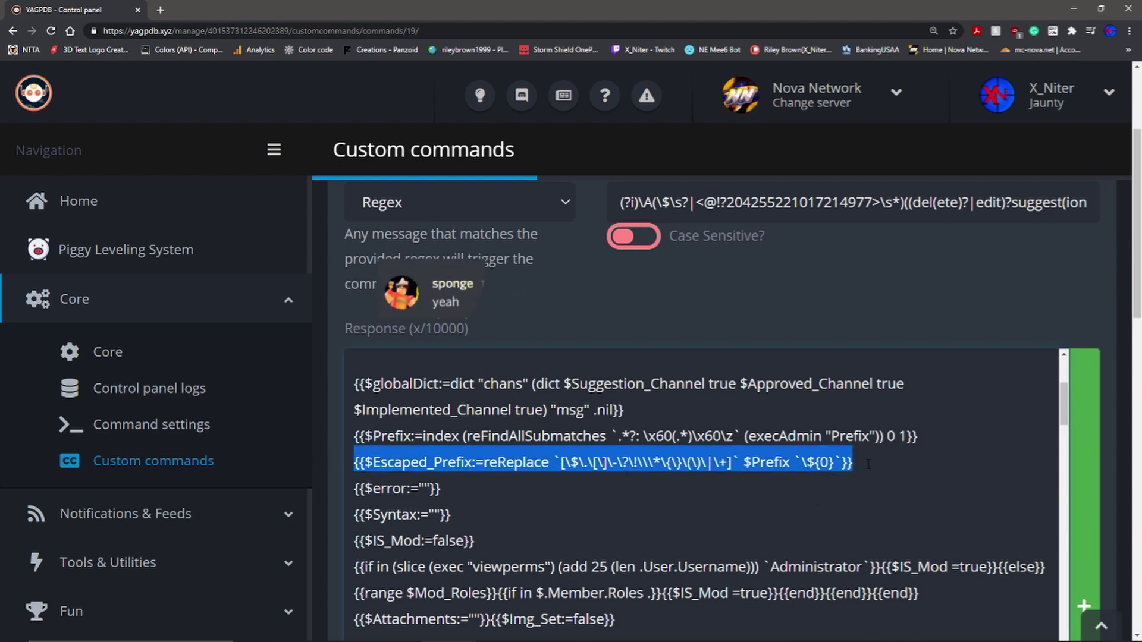
{"action": "key", "text": "ctrl+minus"}
{"action": "key", "text": "ctrl+minus"}
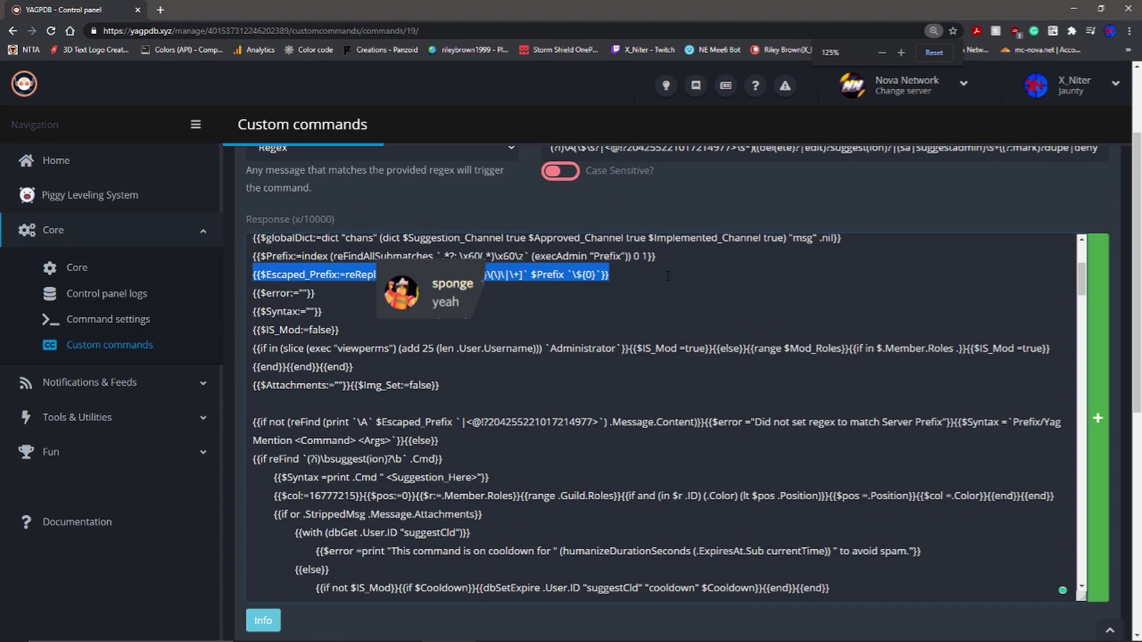
{"action": "key", "text": "ctrl+minus"}
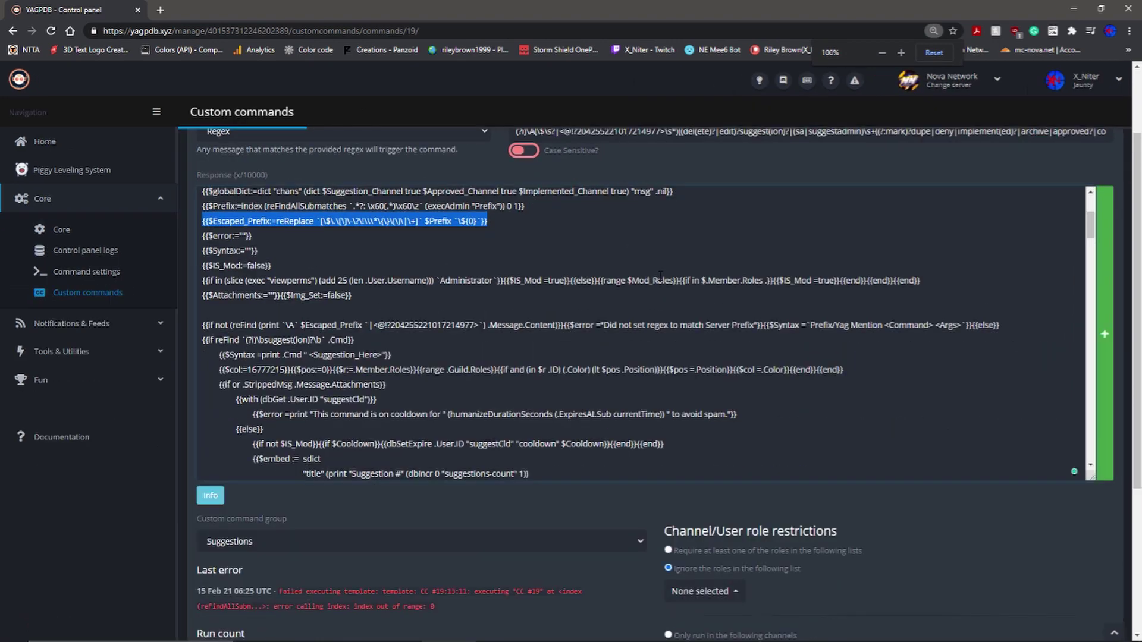
{"action": "scroll", "coordinate": [660, 276], "scroll_direction": "up", "scroll_amount": 3}
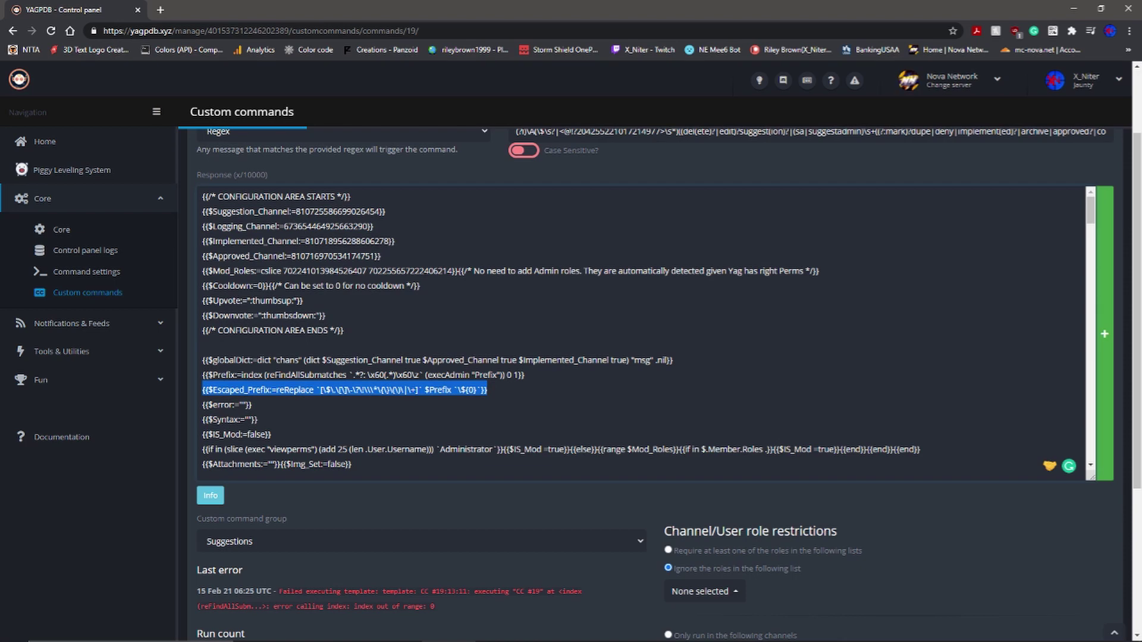
{"action": "key", "text": "alt+Tab"}
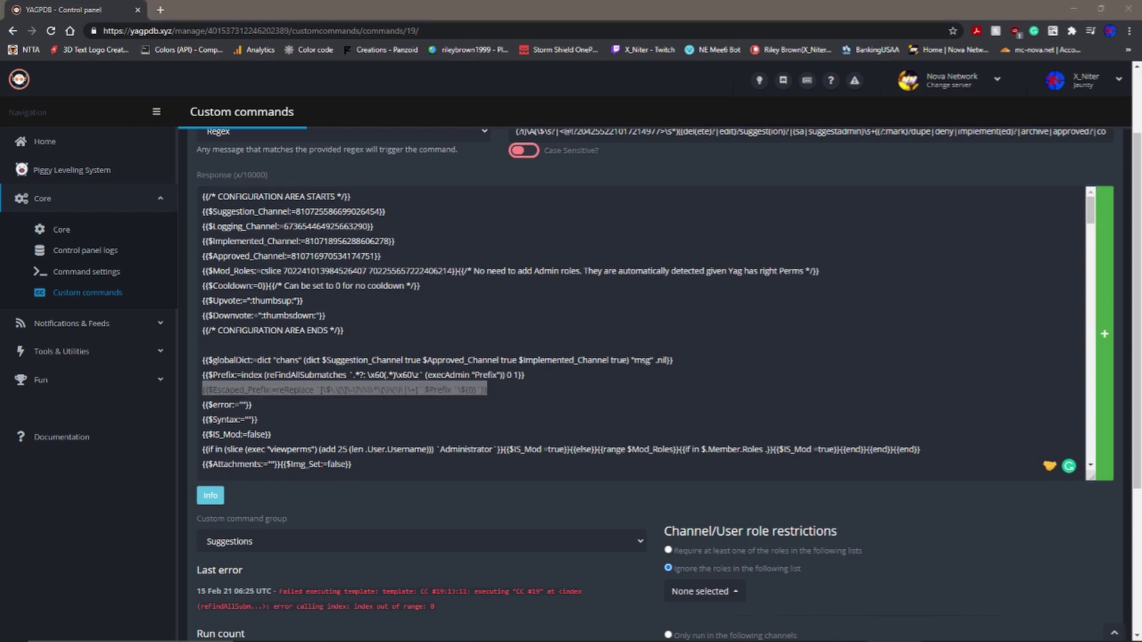